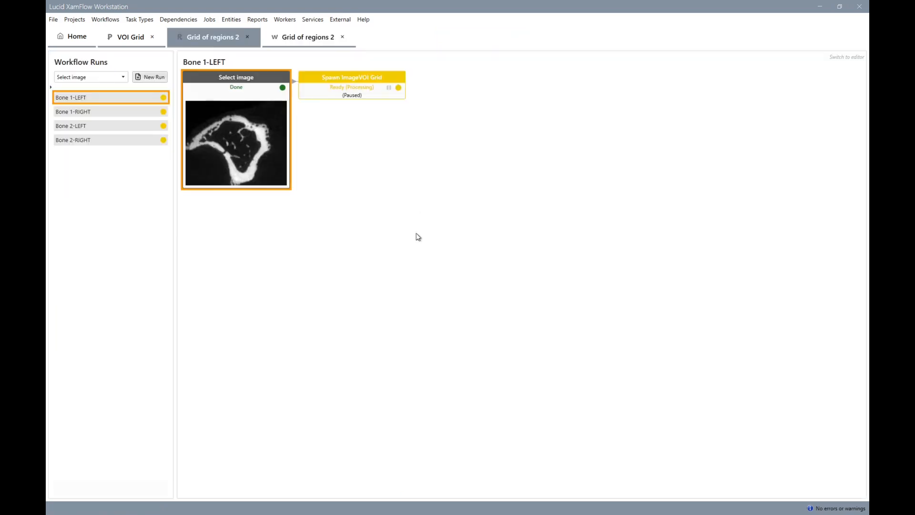
Review the Spawn ImageVOI Grid task's VOI size and spacing inputs and run it for all four bone runs.
click(367, 89)
double_click(367, 88)
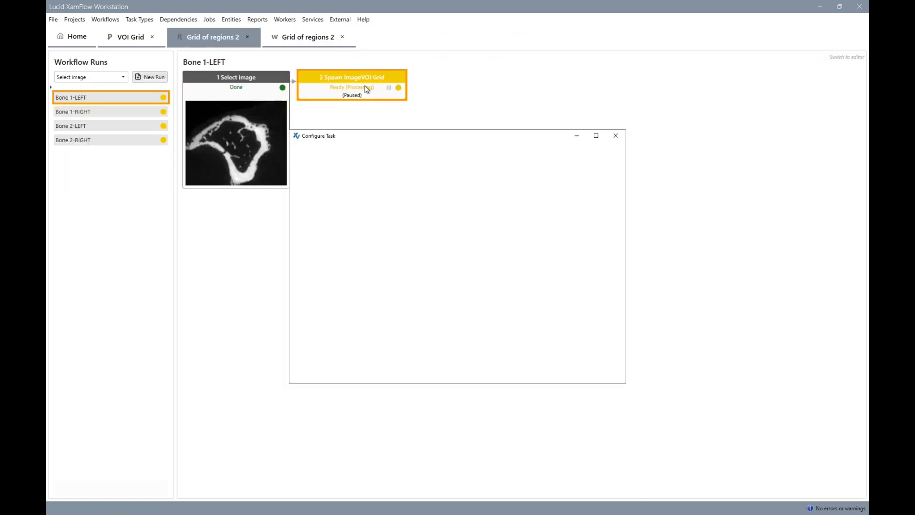
scroll(344, 262, down, 10)
scroll(344, 262, down, 7)
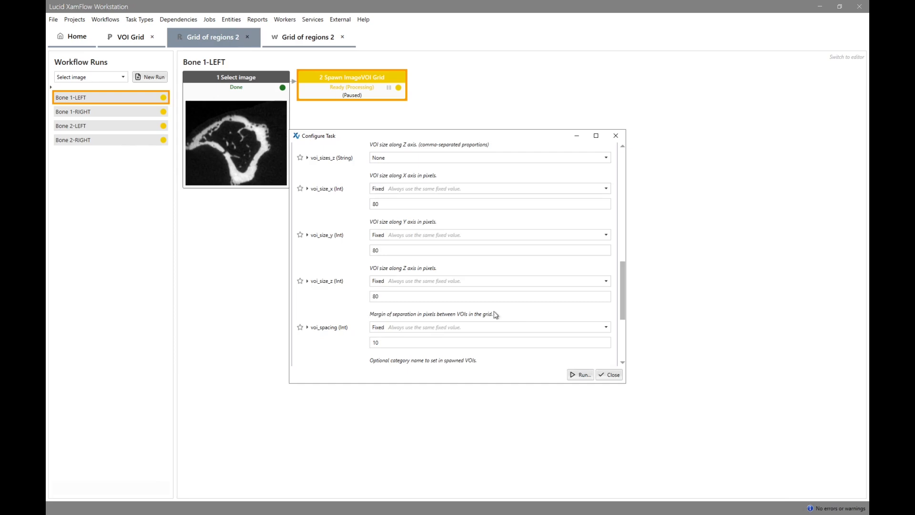
click(582, 376)
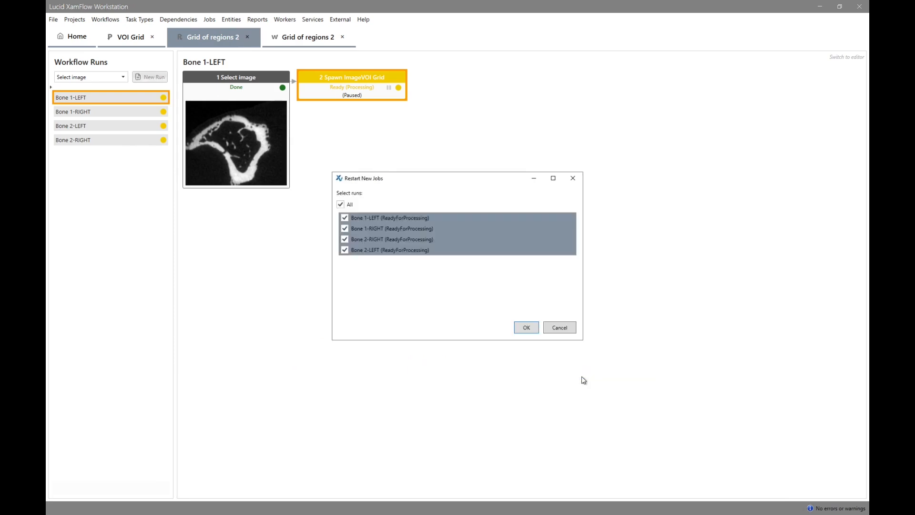
click(537, 333)
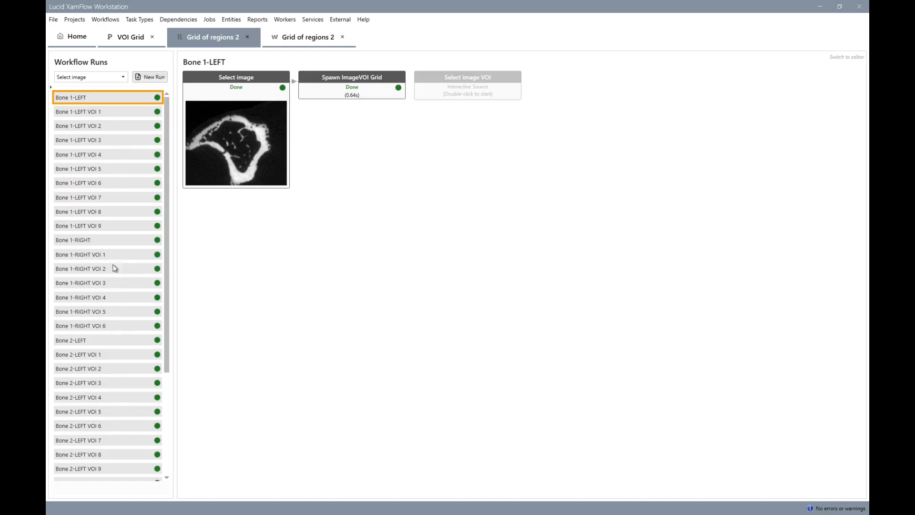
Inspect the spawned regions Bone 1-LEFT VOI 1 and Bone 1-LEFT VOI 6 in the image viewer.
click(116, 111)
click(477, 84)
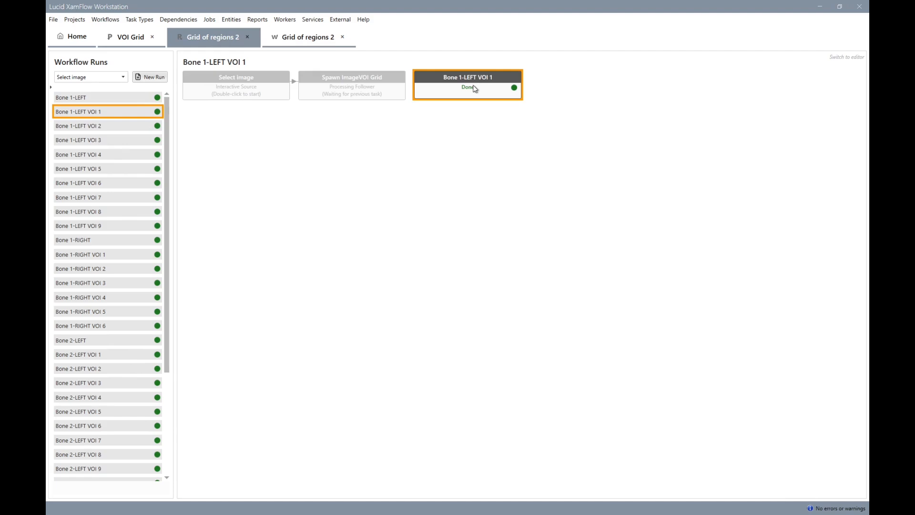
double_click(476, 89)
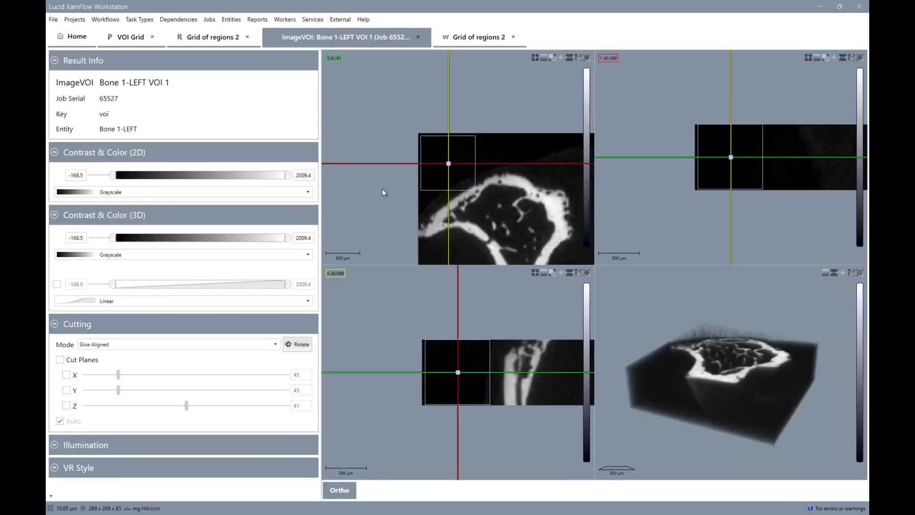
key(ctrl+w)
click(96, 184)
double_click(476, 86)
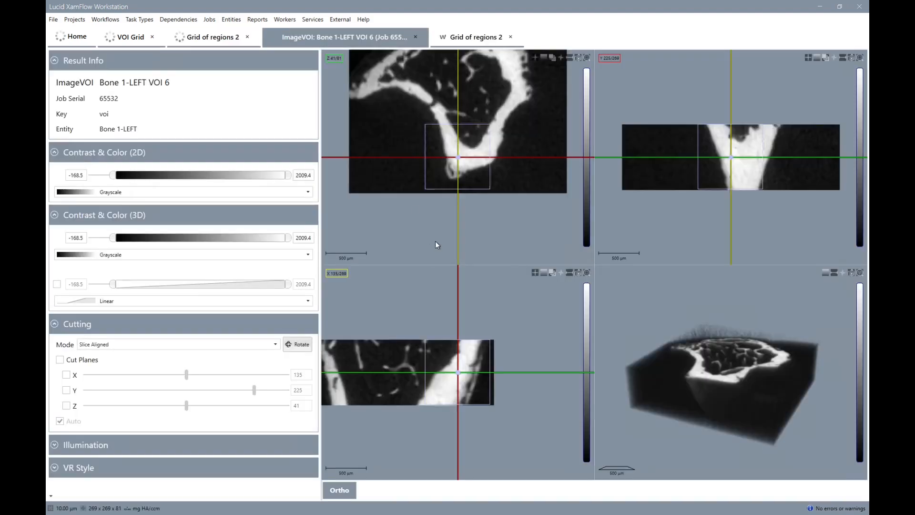
key(ctrl+w)
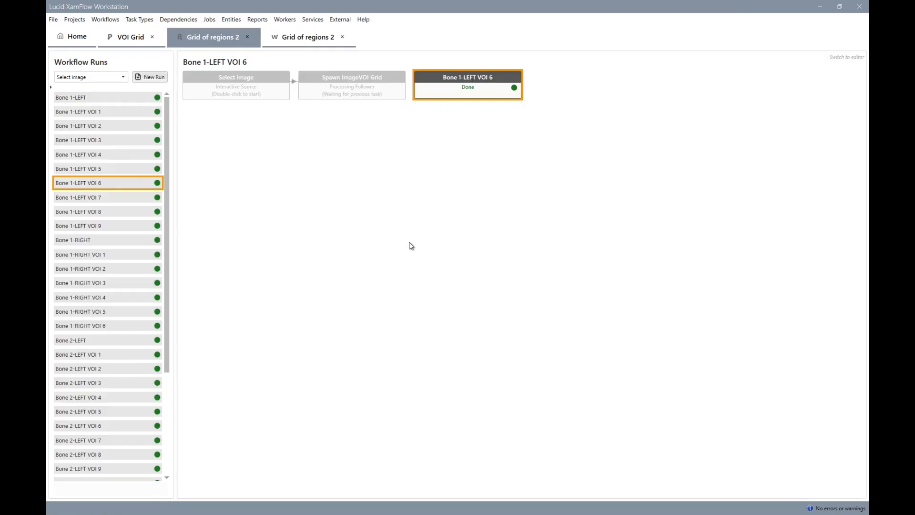
Append a Crop Image VOI task (Lucid.Core.CropImageVOI) to the Bone 1-LEFT VOI 6 job and run it.
right_click(474, 95)
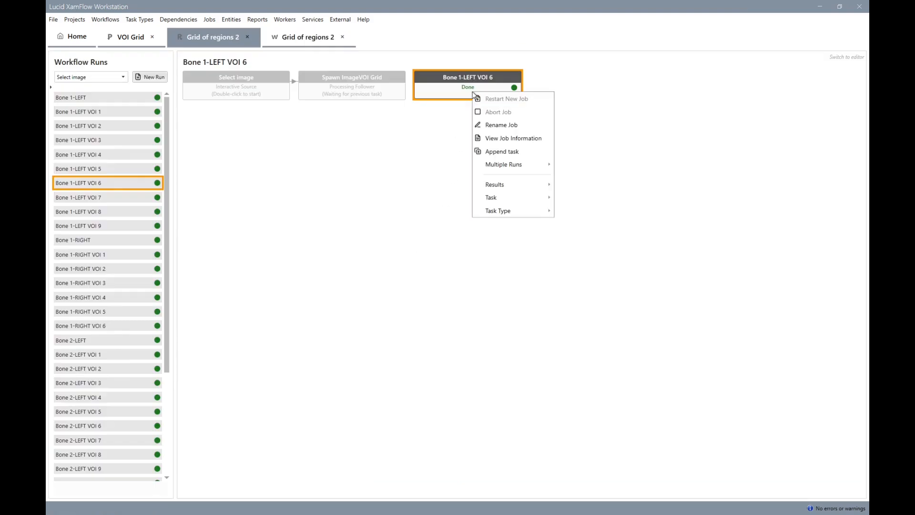
click(505, 151)
text(crop)
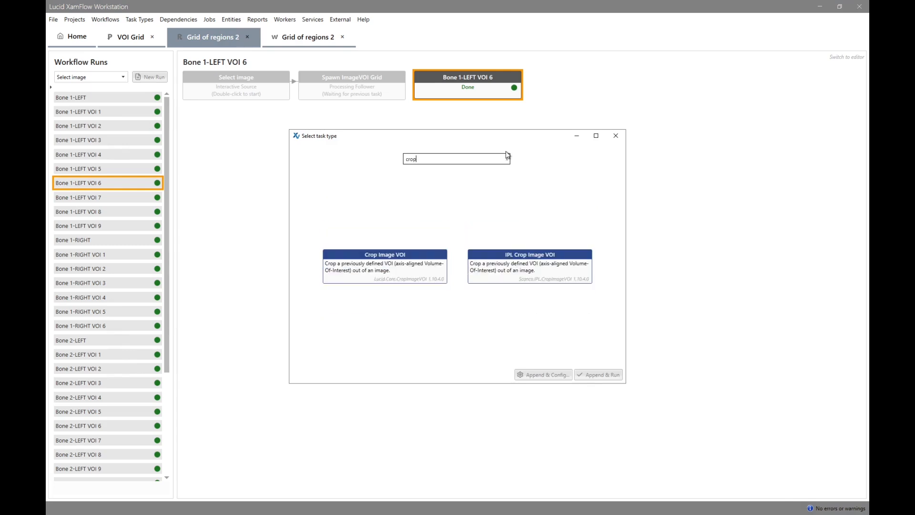
double_click(400, 271)
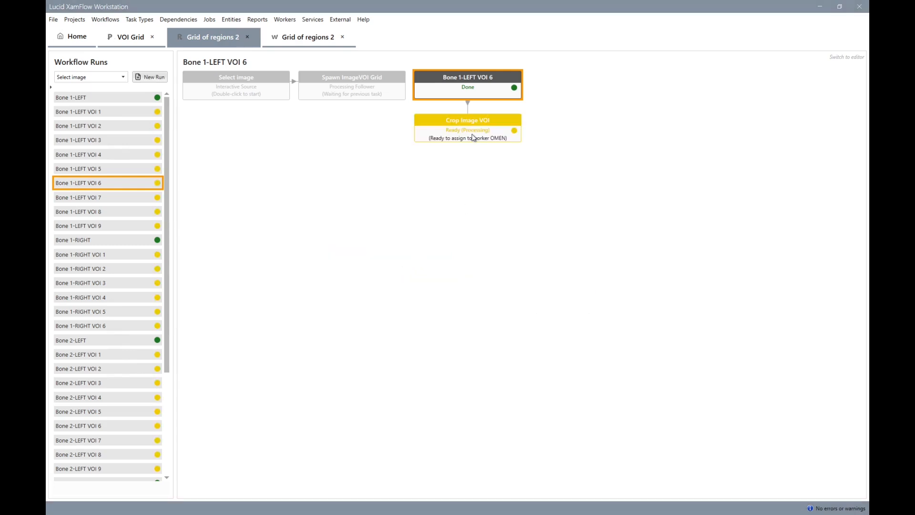
Append an Auto Thresholding task to Crop Image VOI, keep the otsu method, and run it for the VOI runs.
right_click(474, 138)
click(496, 190)
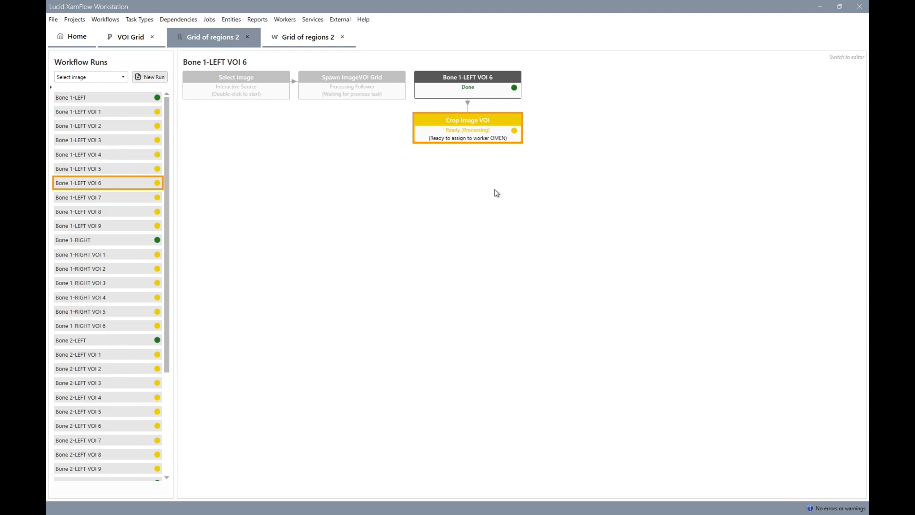
text(thresh)
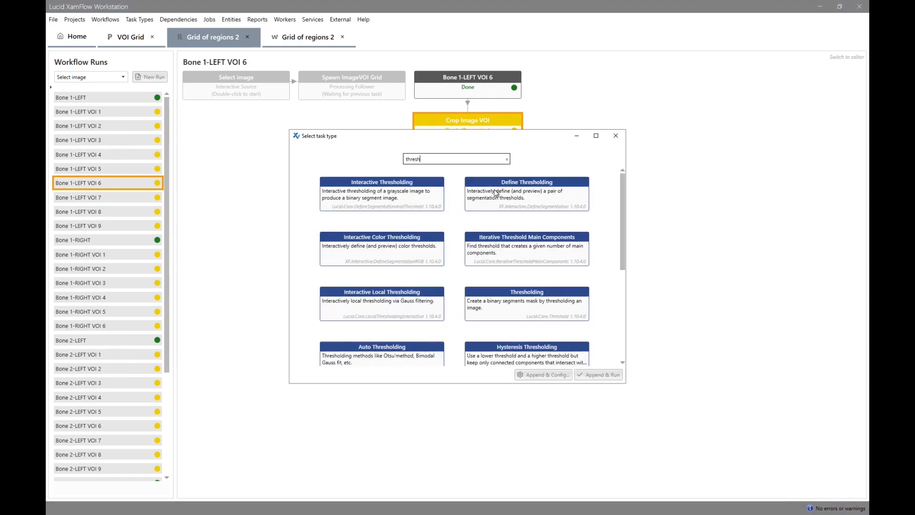
click(409, 355)
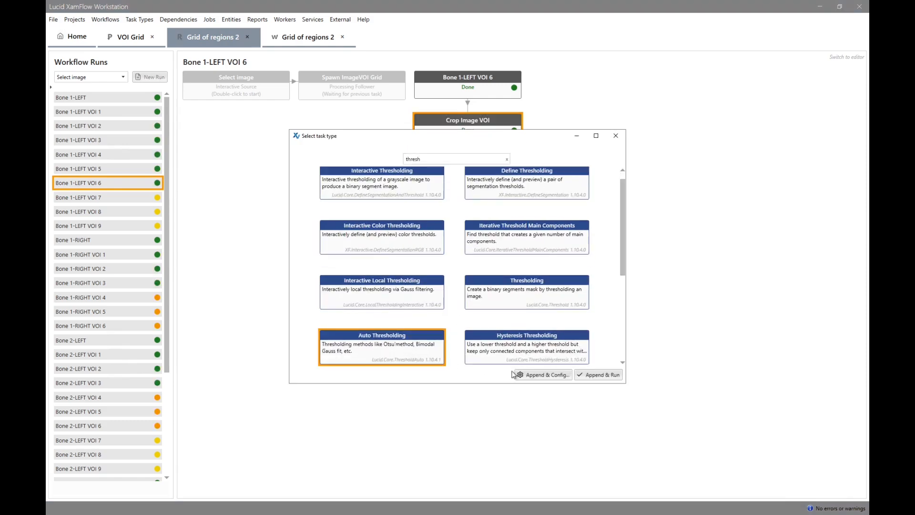
click(551, 374)
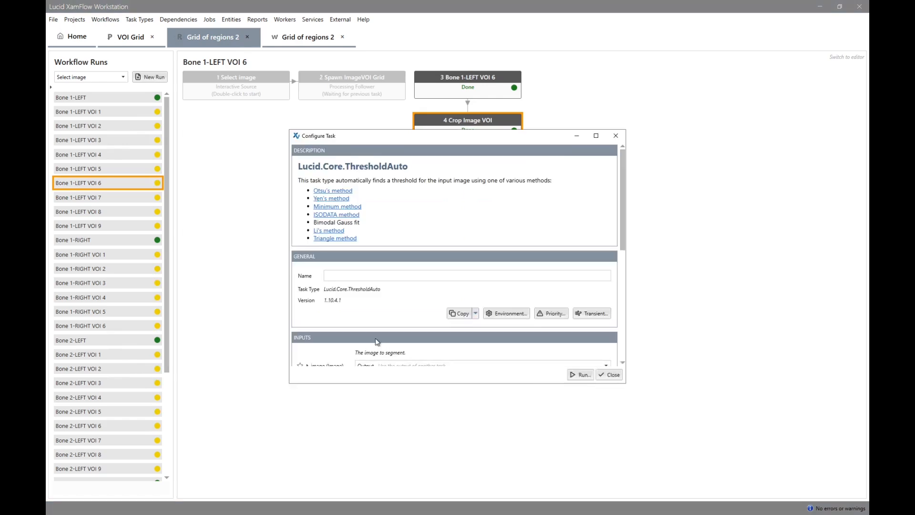
scroll(379, 343, down, 5)
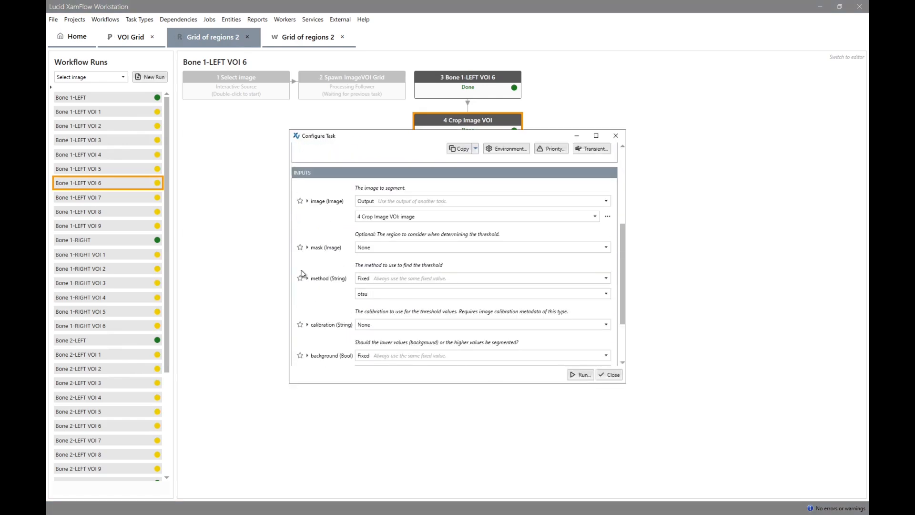
click(581, 375)
click(534, 404)
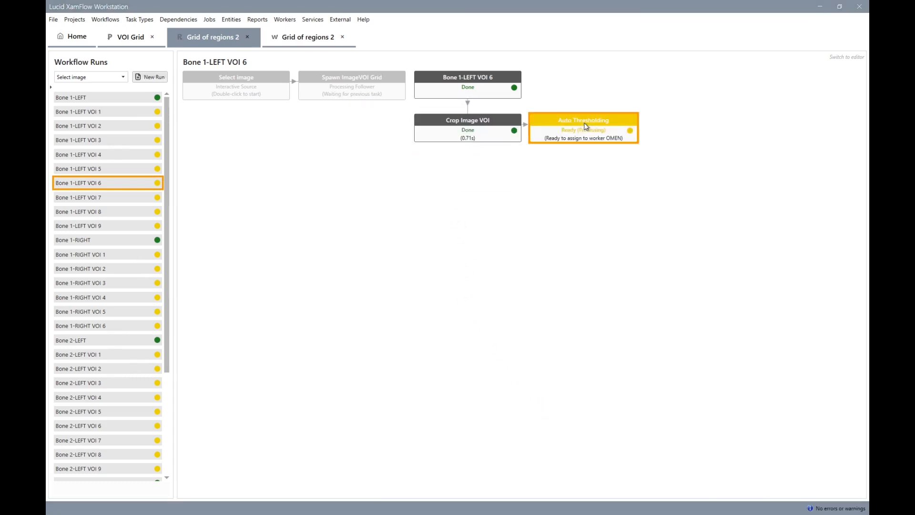
Mark the image output of Crop Image VOI and the segments output of Auto Thresholding as favourites.
double_click(494, 141)
scroll(319, 302, down, 1)
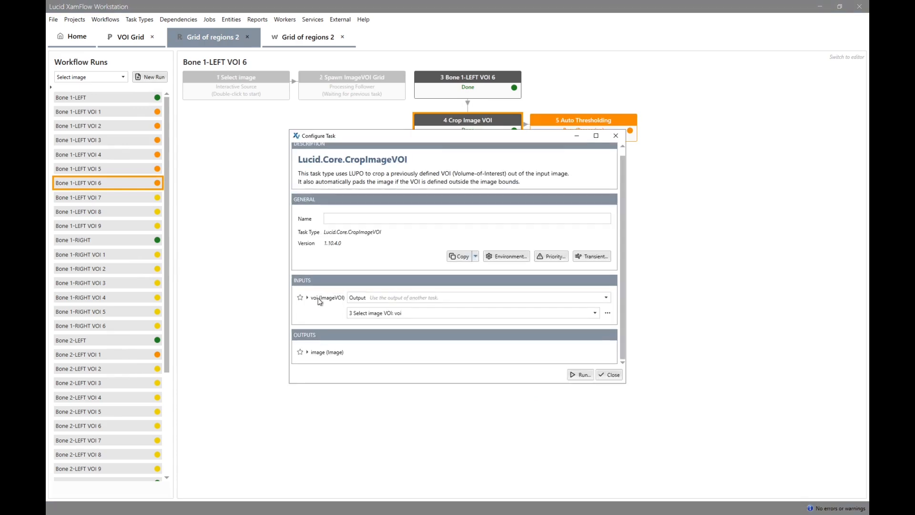
click(300, 353)
click(610, 376)
double_click(582, 133)
scroll(317, 302, down, 6)
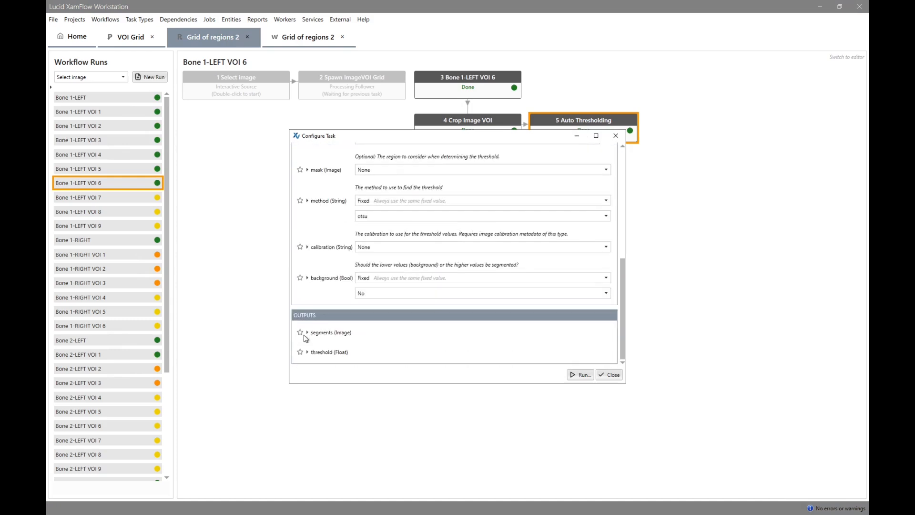
click(610, 375)
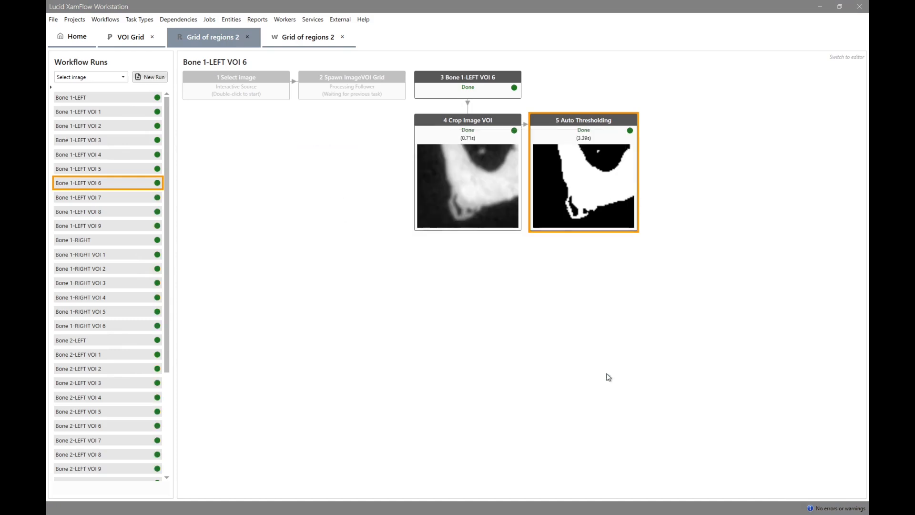
Append a Fractal Dimension task (Lucid.Bone.FractalDimension) to Auto Thresholding and open its configuration.
right_click(575, 199)
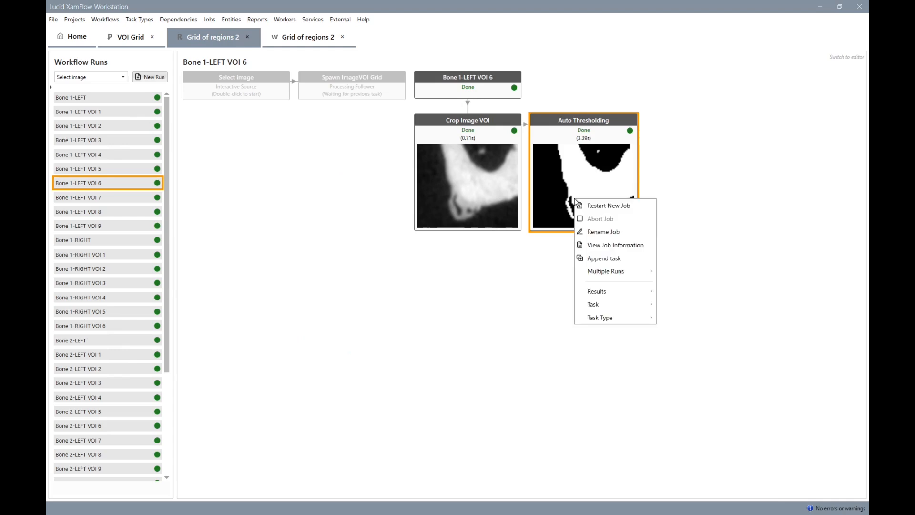
click(613, 257)
text(frac)
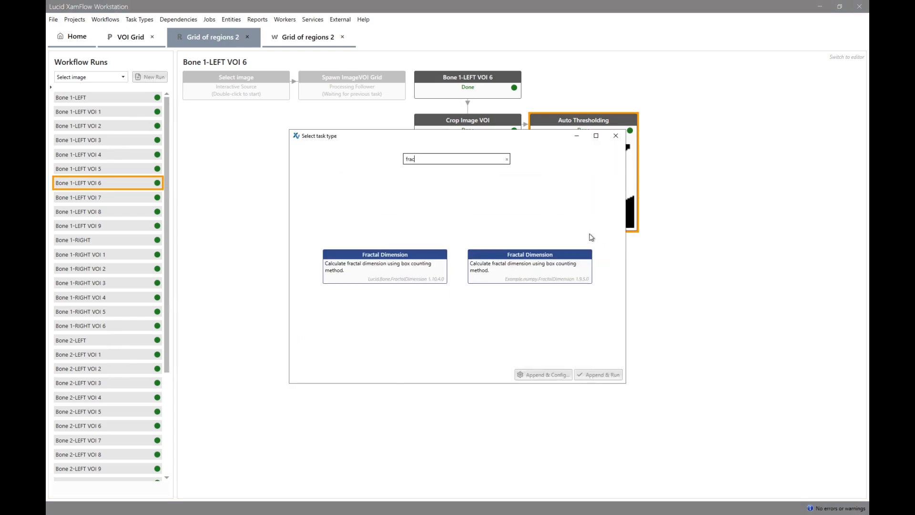
click(418, 267)
click(537, 374)
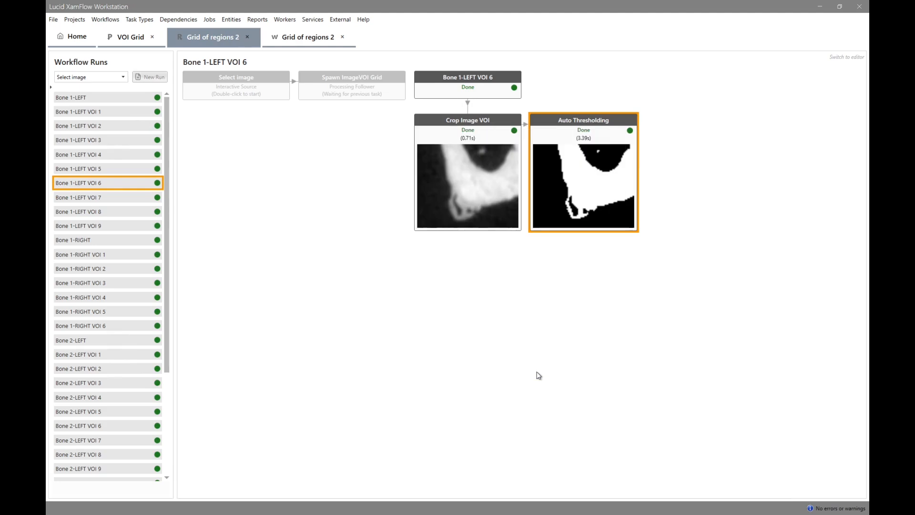
Mark the Fractal Dimension task's plot and fractal_dimension outputs as favourites and run it for the VOI runs.
scroll(317, 337, down, 3)
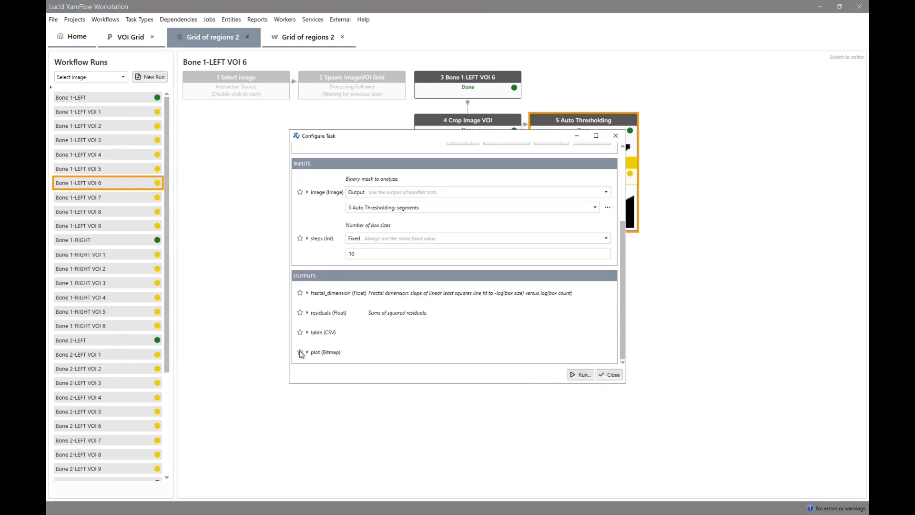
click(300, 352)
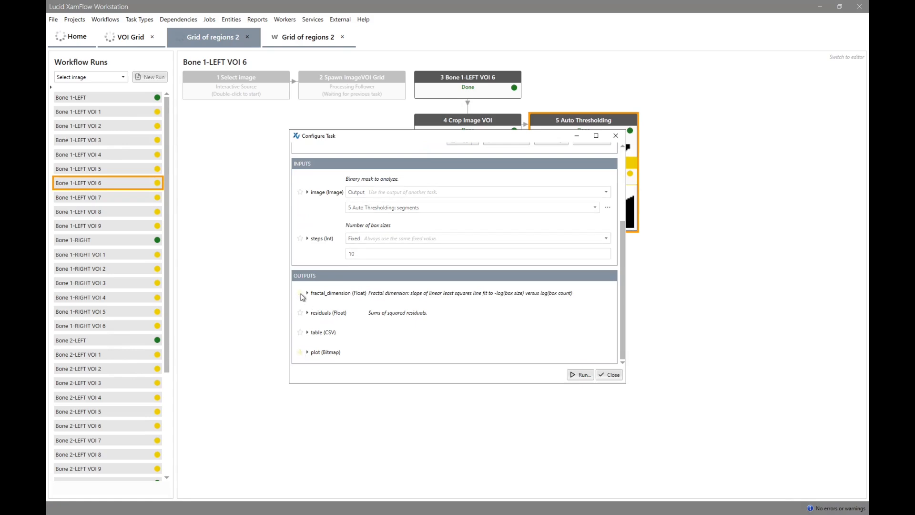
click(579, 375)
click(526, 403)
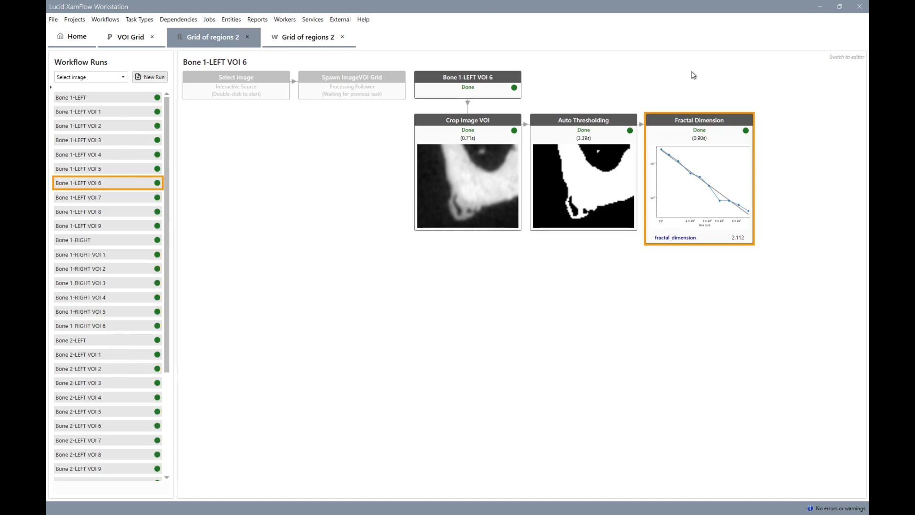
In the workflow editor, add an Add sequence task and place it below the Select image task.
click(844, 59)
click(69, 81)
text(sequence)
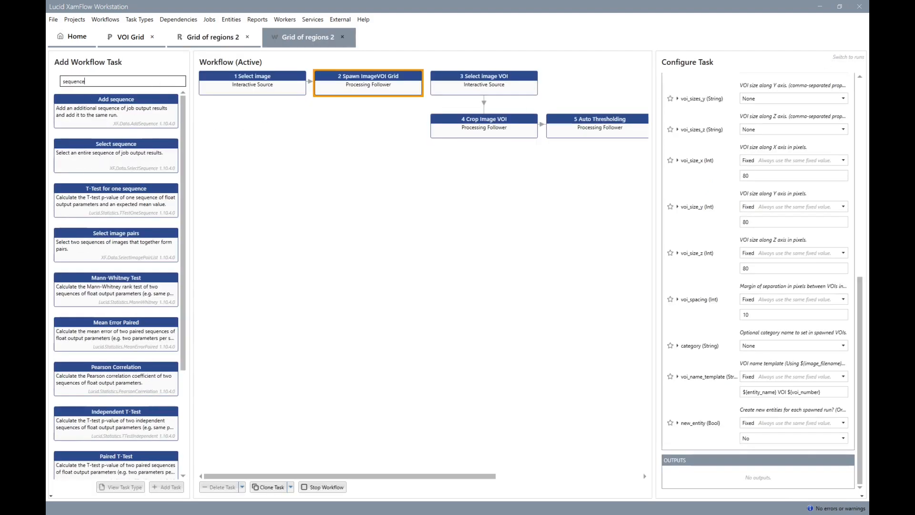
double_click(125, 123)
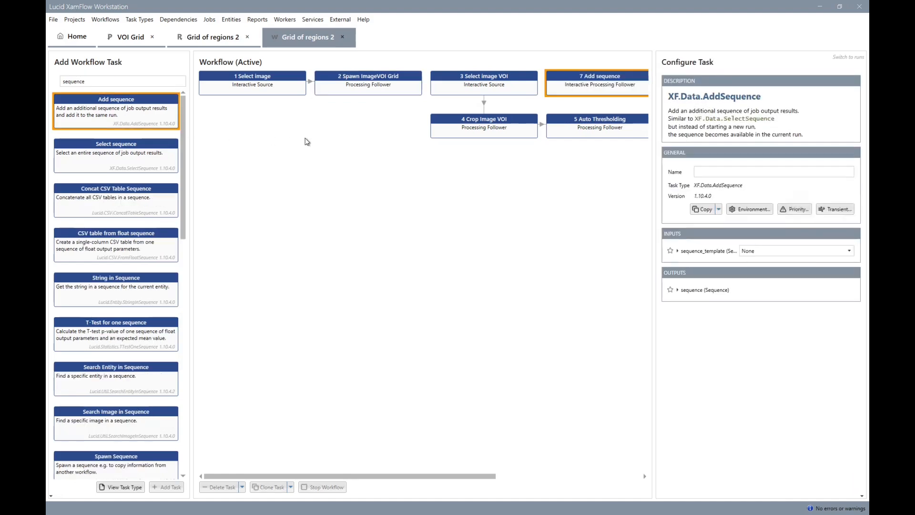
drag(270, 125, 267, 125)
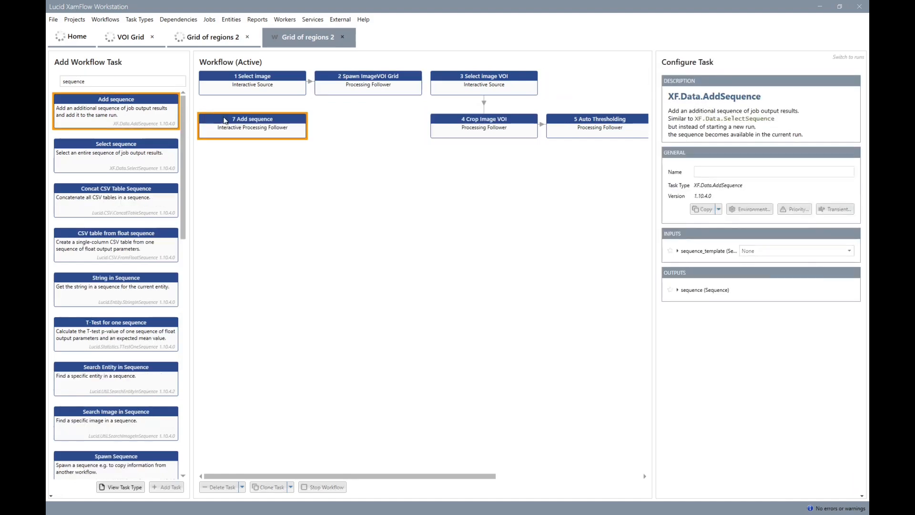
Add a Create Mask from VOI task to the workflow, placed with a gap below Crop Image VOI.
click(484, 127)
double_click(121, 82)
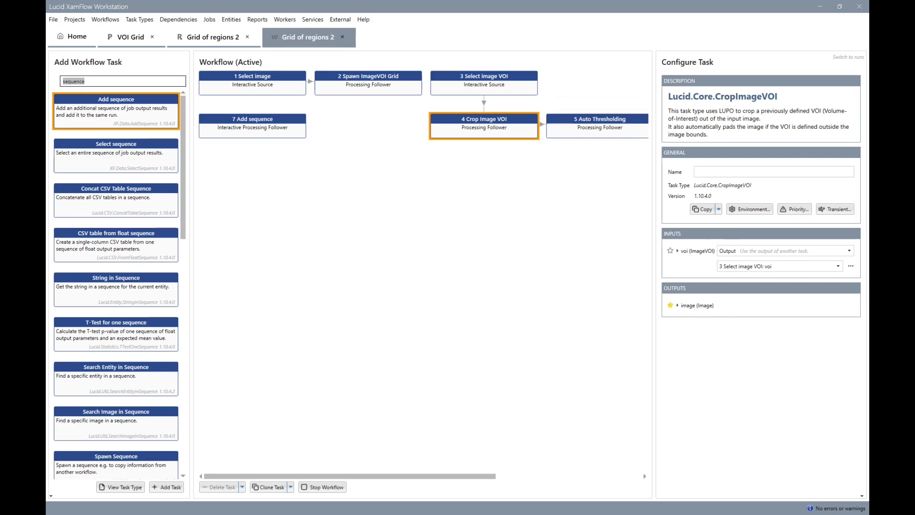
text(voi)
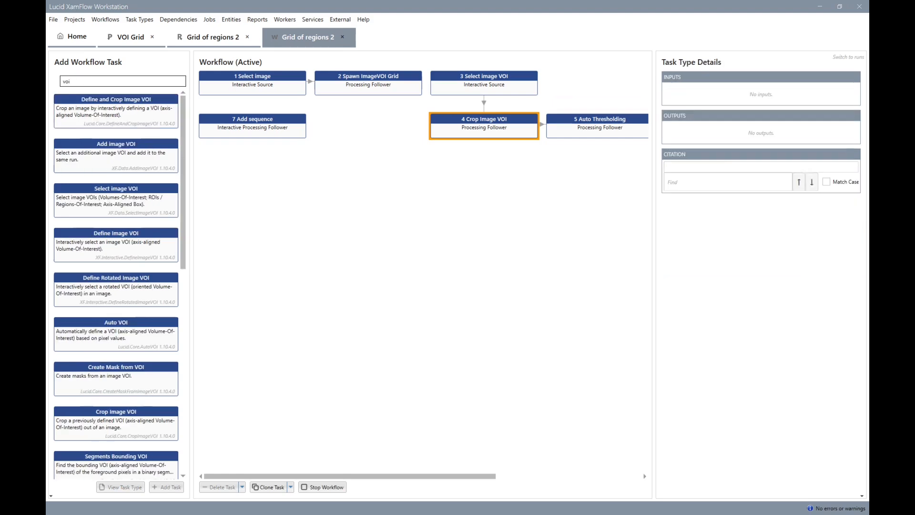
double_click(129, 382)
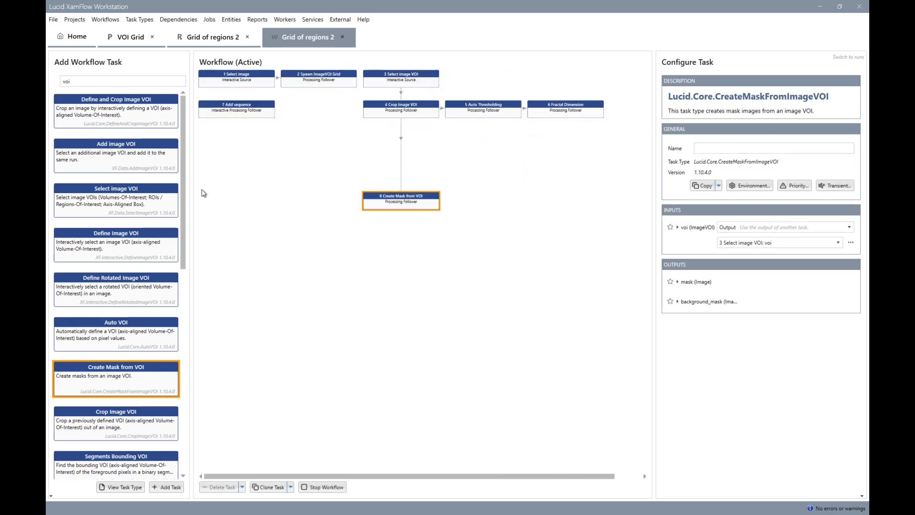
Add a Pixels Formula task to the workflow and place it directly to the right of Create Mask from VOI.
click(120, 86)
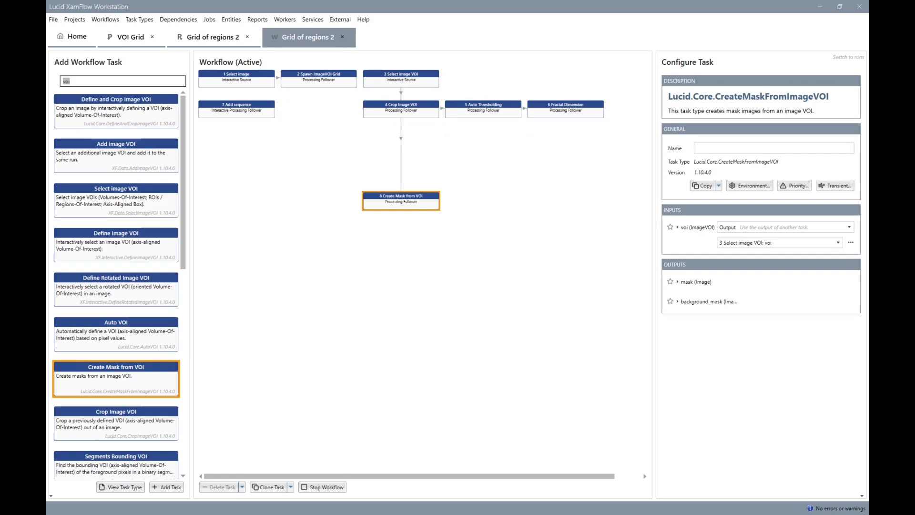
text(form)
double_click(108, 115)
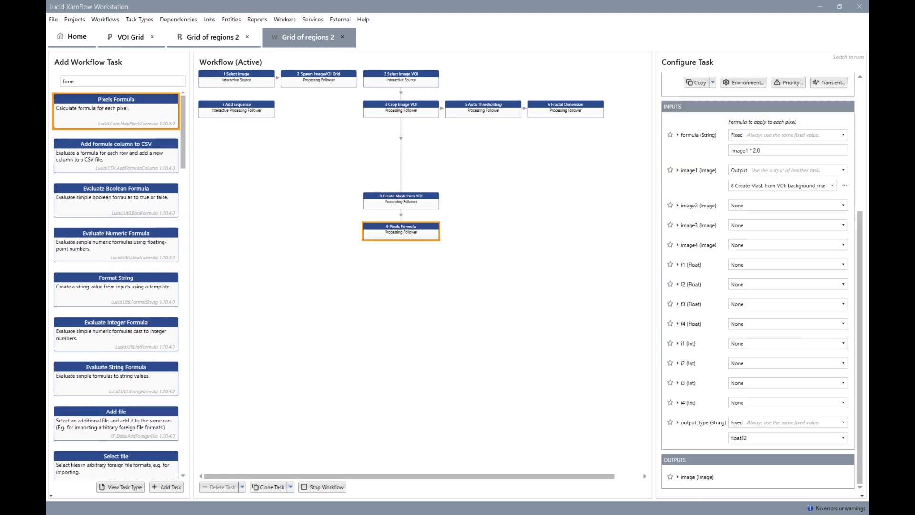
drag(431, 225, 491, 202)
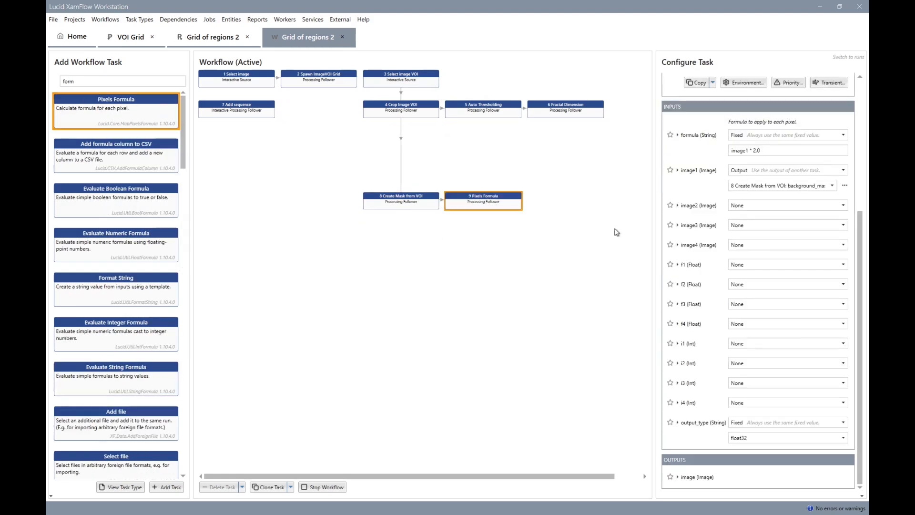
Set the Pixels Formula task's formula to image1 * f1 and feed f1 from the Fractal Dimension task's fractal_dimension output.
click(757, 150)
double_click(757, 150)
text(f1)
click(744, 265)
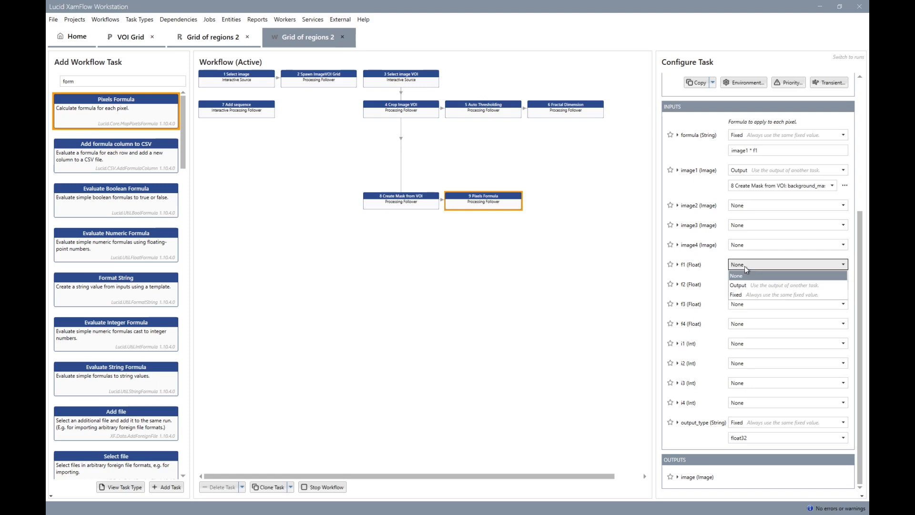
click(749, 285)
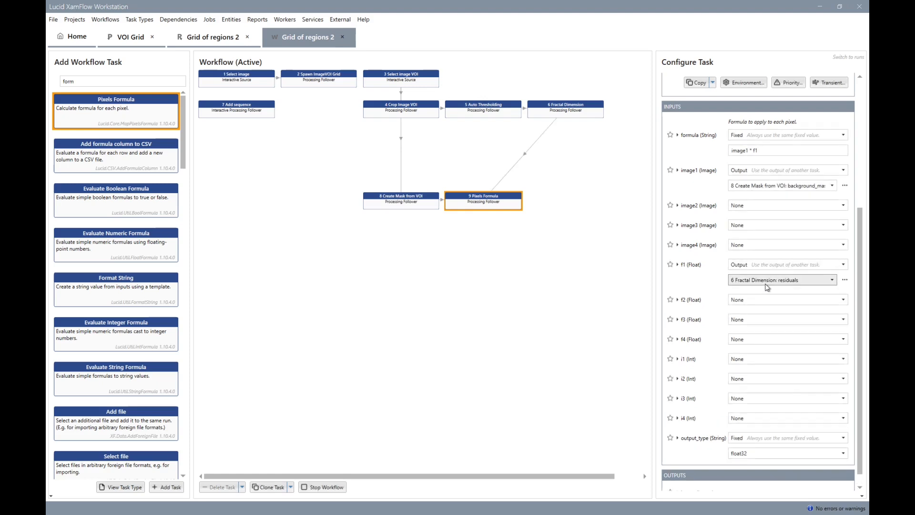
click(767, 285)
click(775, 317)
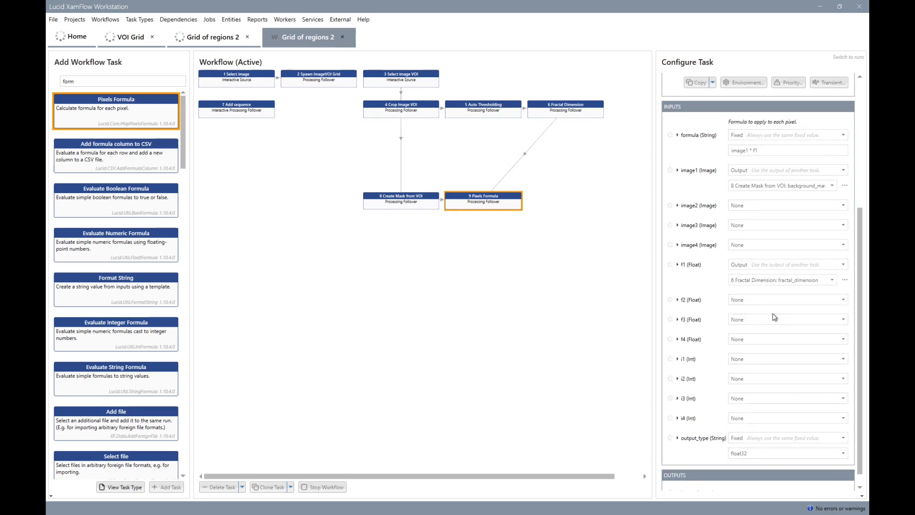
Add an Accumulate Images task after Add sequence, lining up Add sequence with Create Mask from VOI and placing Accumulate Images directly below it.
click(246, 108)
click(172, 81)
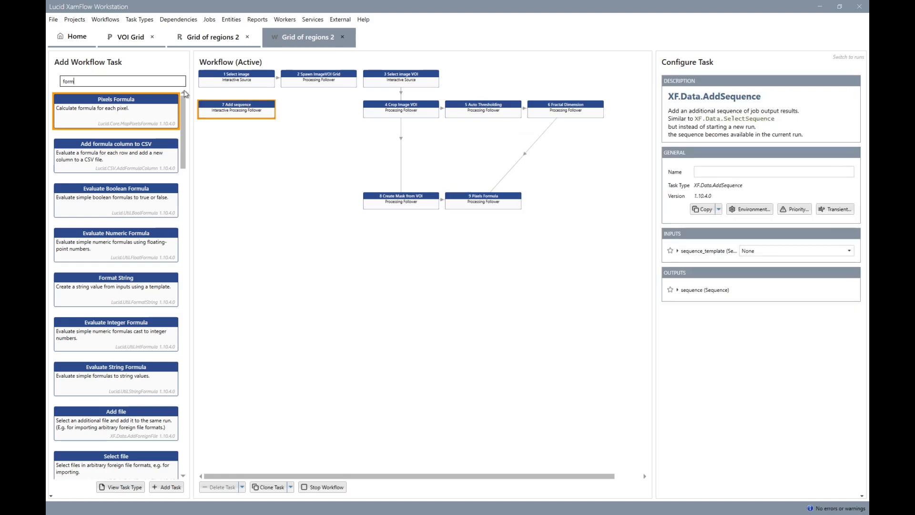
text(accu)
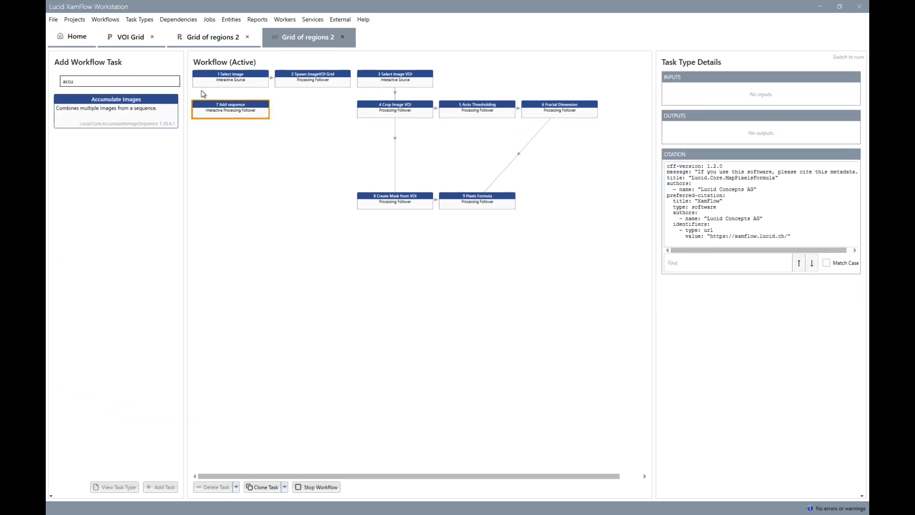
double_click(144, 110)
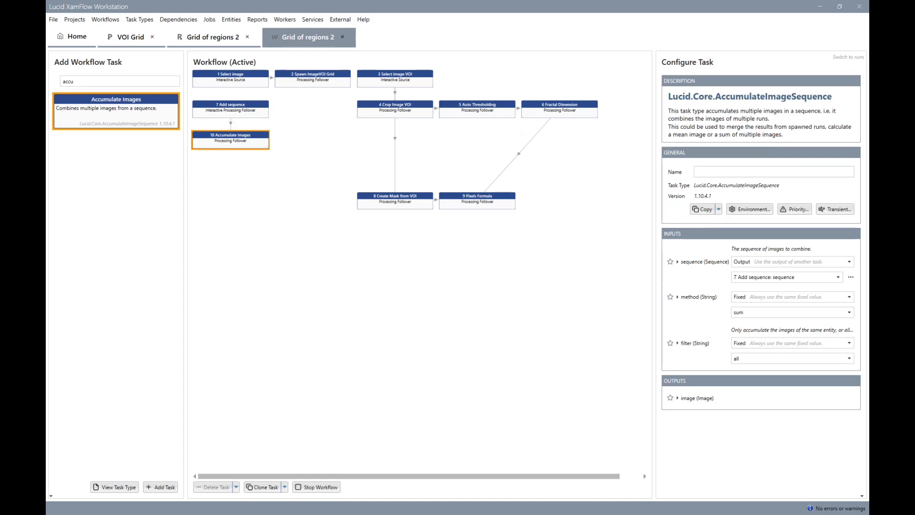
drag(233, 136, 234, 259)
drag(237, 101, 237, 192)
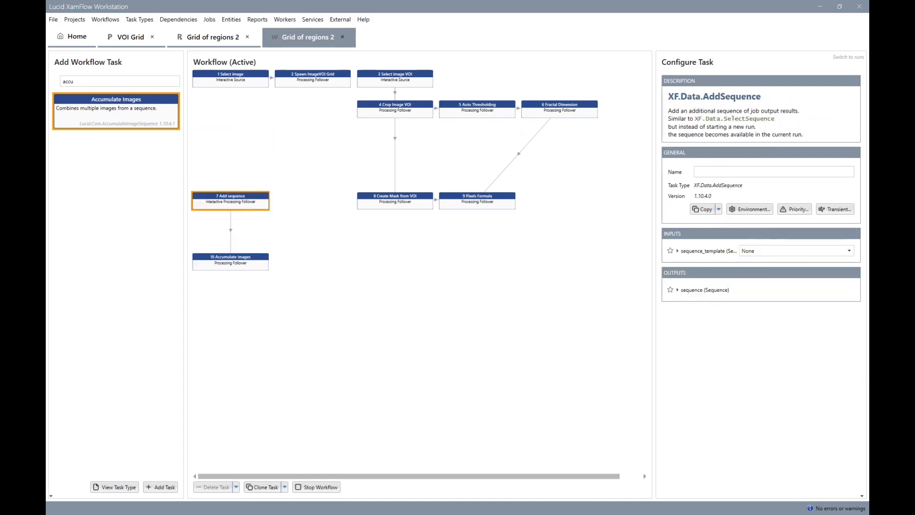
click(233, 262)
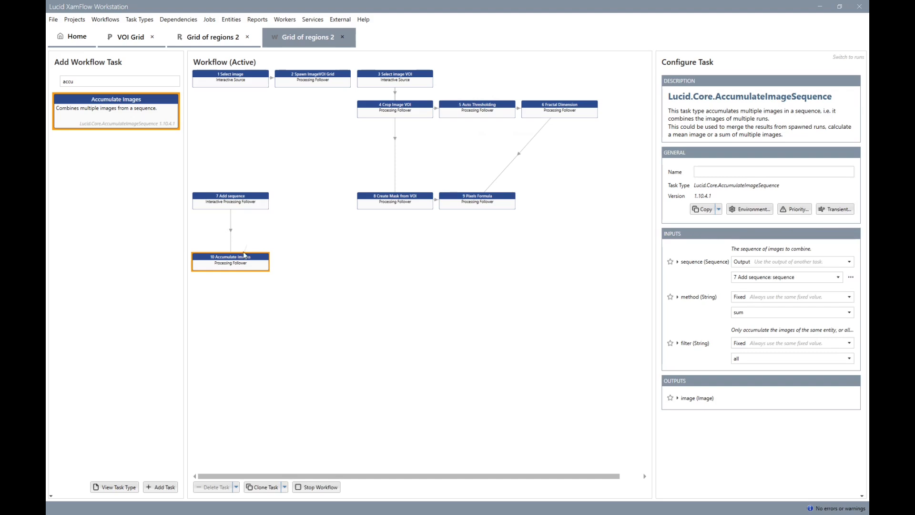
drag(242, 256, 243, 226)
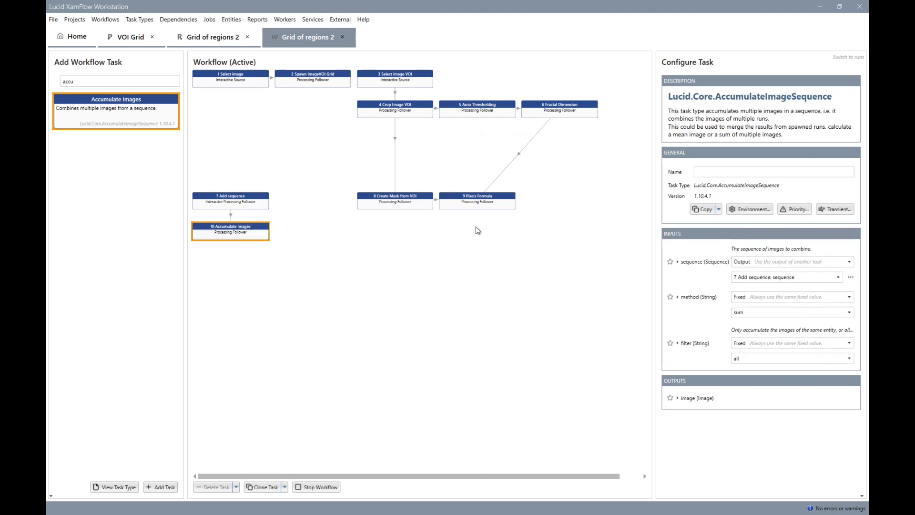
Set the Accumulate Images task's filter to same-entity and mark its image output as favourite.
click(756, 363)
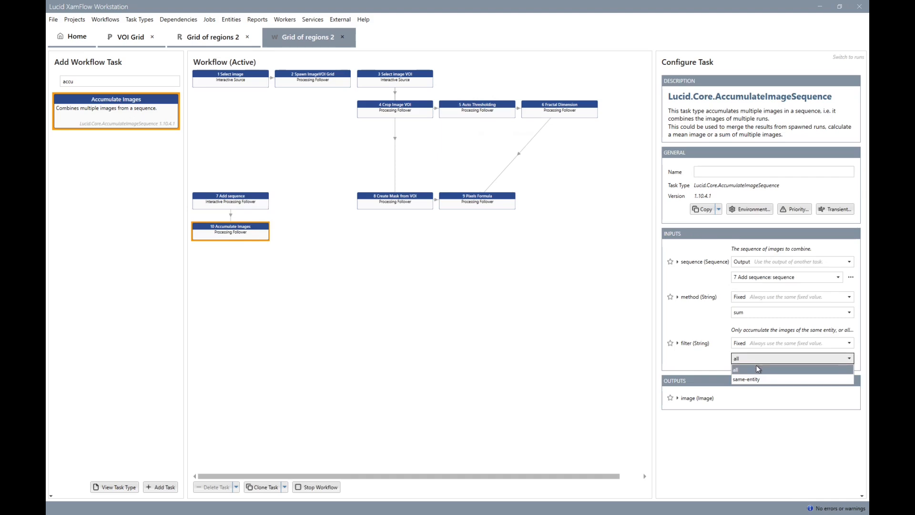
click(753, 380)
click(670, 398)
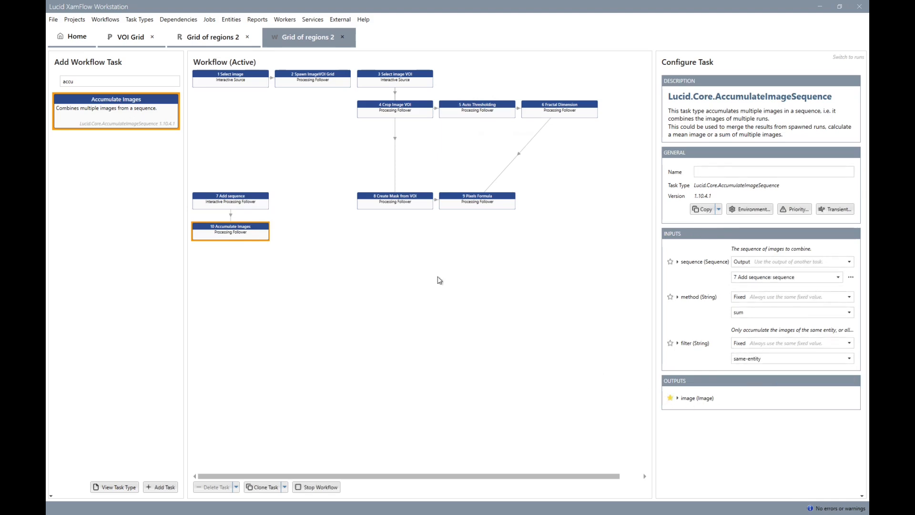
Add a Create compare snapshot task beside Accumulate Images and connect the Select image task to it.
click(138, 81)
text(compare)
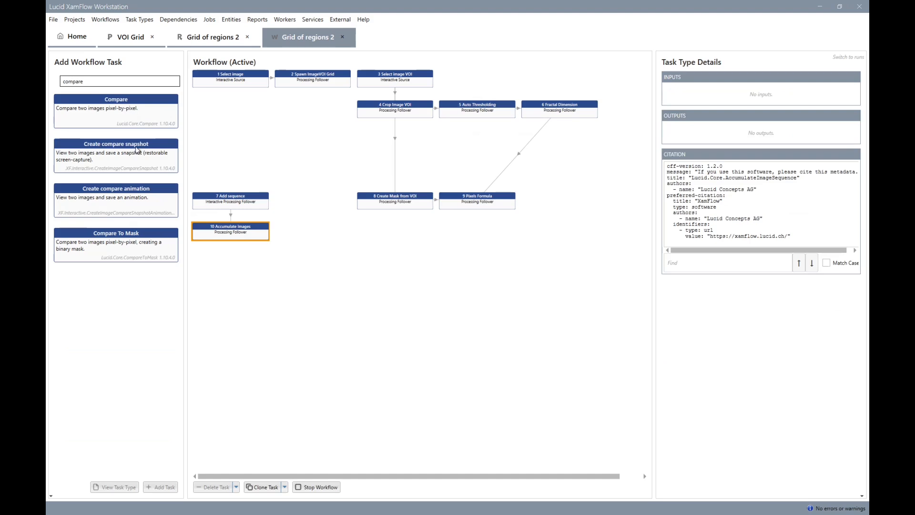
drag(137, 149, 347, 265)
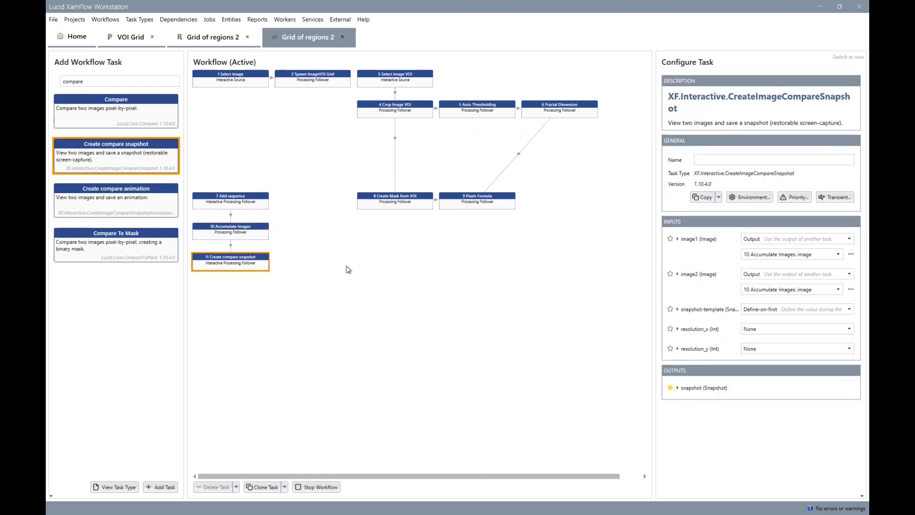
drag(271, 252, 310, 223)
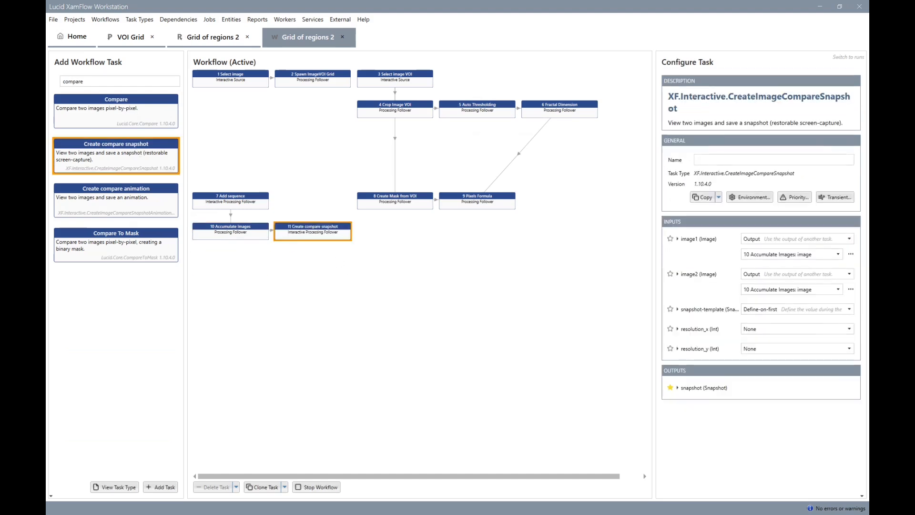
drag(231, 79, 313, 231)
click(526, 328)
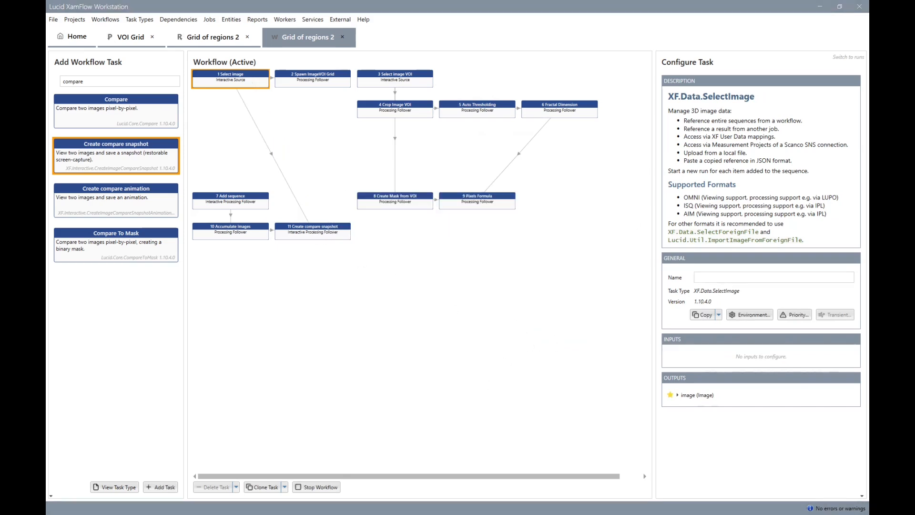
Switch to the runs and, for Bone 1-LEFT, complete the Add sequence task with the Pixels Formula image output as its sequence.
click(848, 57)
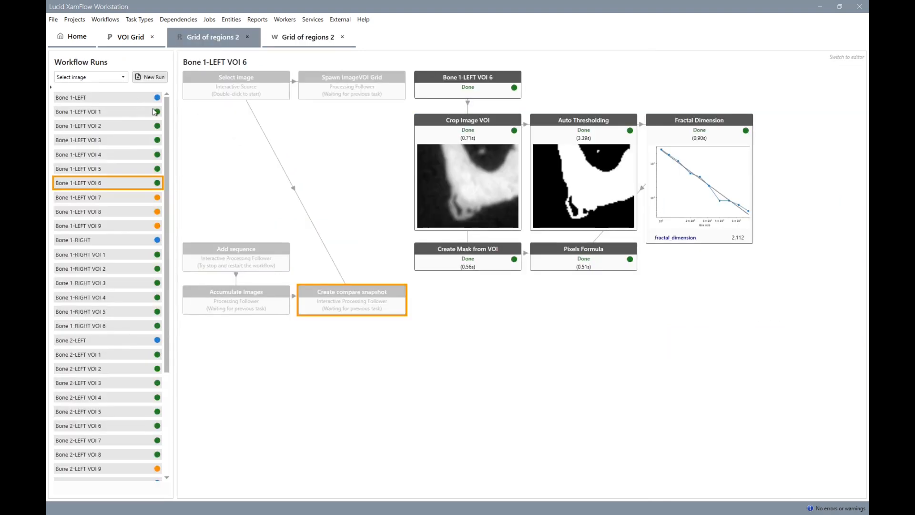
click(144, 102)
double_click(263, 258)
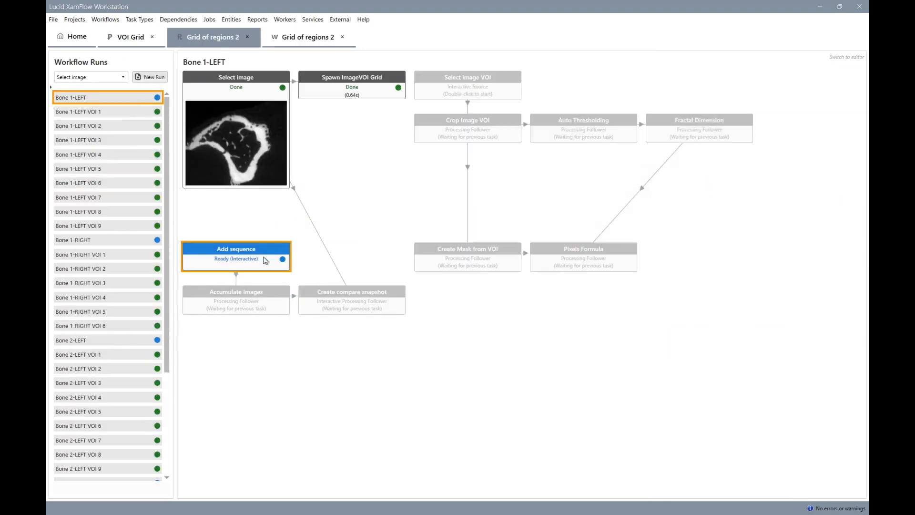
click(147, 86)
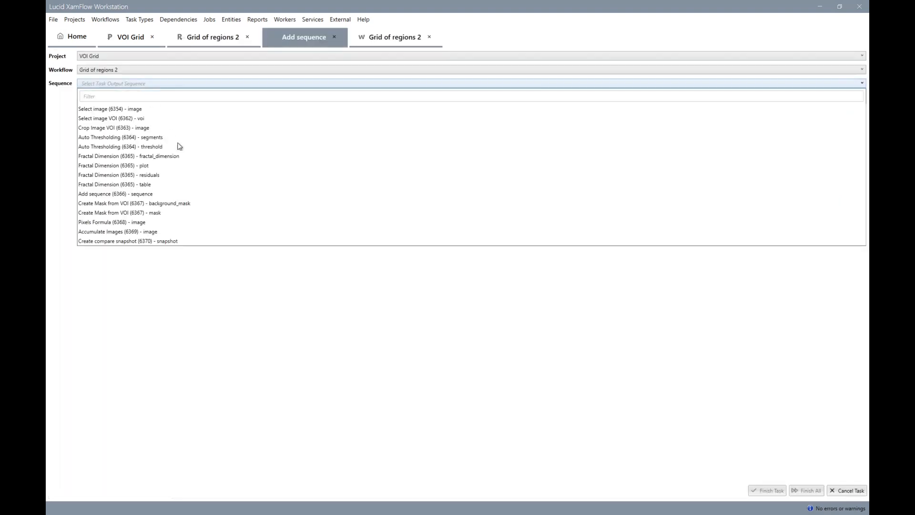
click(198, 169)
Open the Create compare snapshot task for Bone 1-LEFT, adjust the overlay image's Harlequin colour range, and finish the job.
double_click(397, 305)
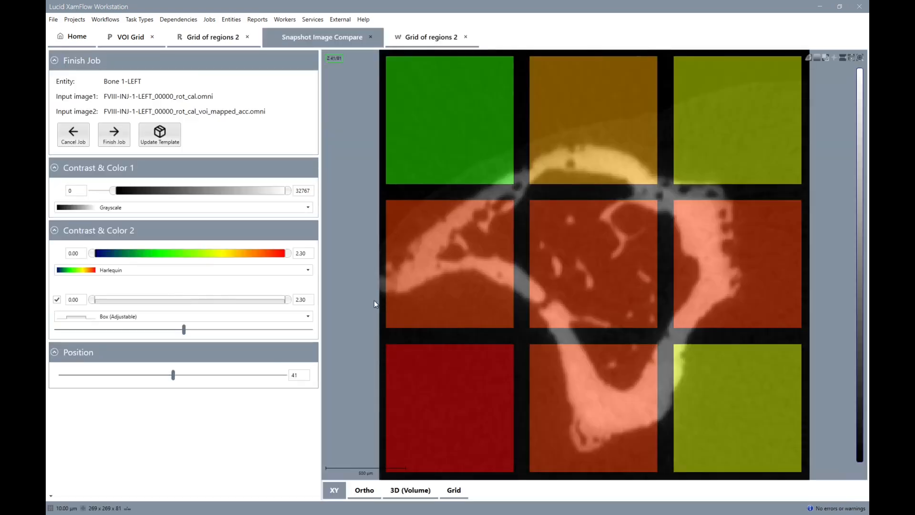
mouse_move(289, 254)
mouse_down()
mouse_move(200, 257)
mouse_move(289, 257)
mouse_up()
drag(94, 258, 69, 261)
Restart the Create compare snapshot task as processing for all four bone runs.
right_click(360, 329)
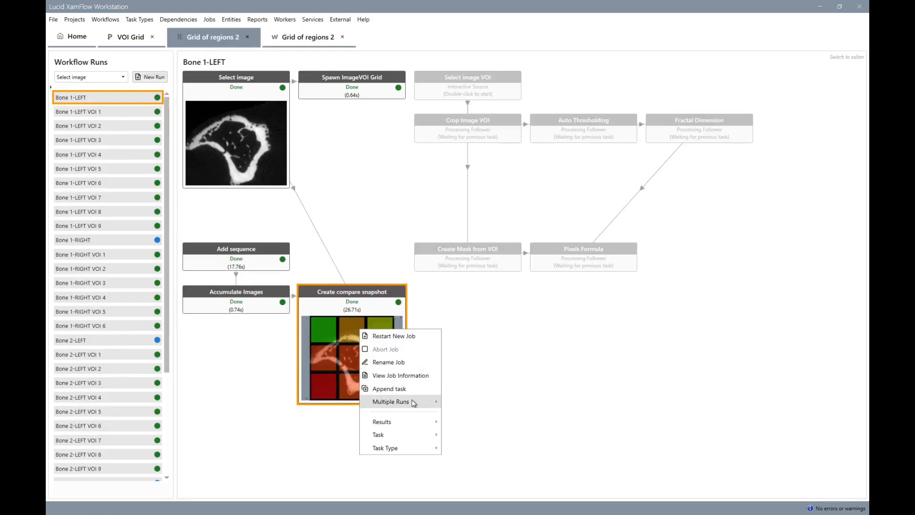
click(454, 404)
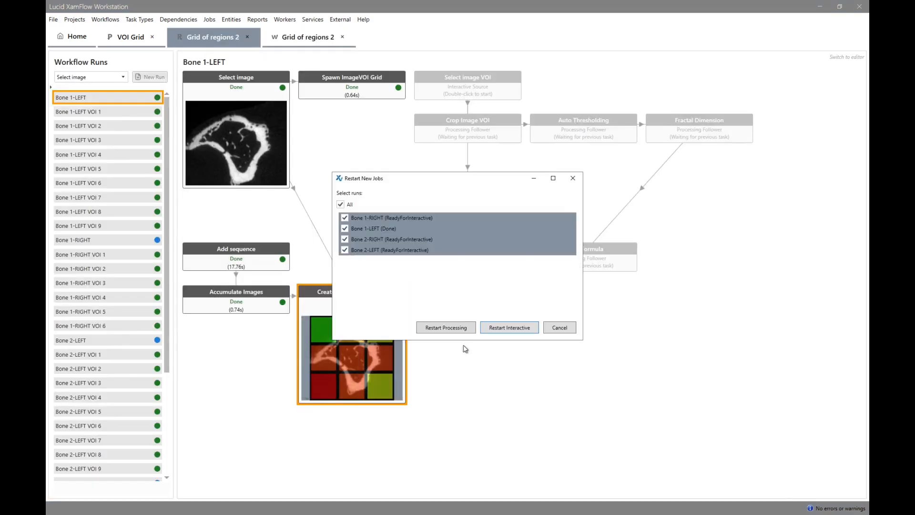
click(450, 329)
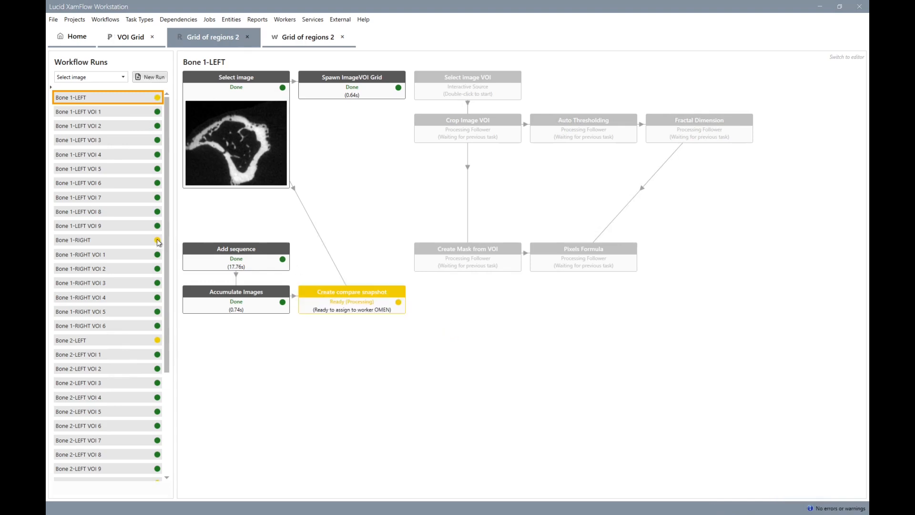
Examine the compare snapshots of the Bone 2-RIGHT, Bone 2-LEFT and Bone 1-RIGHT runs.
drag(168, 365, 178, 485)
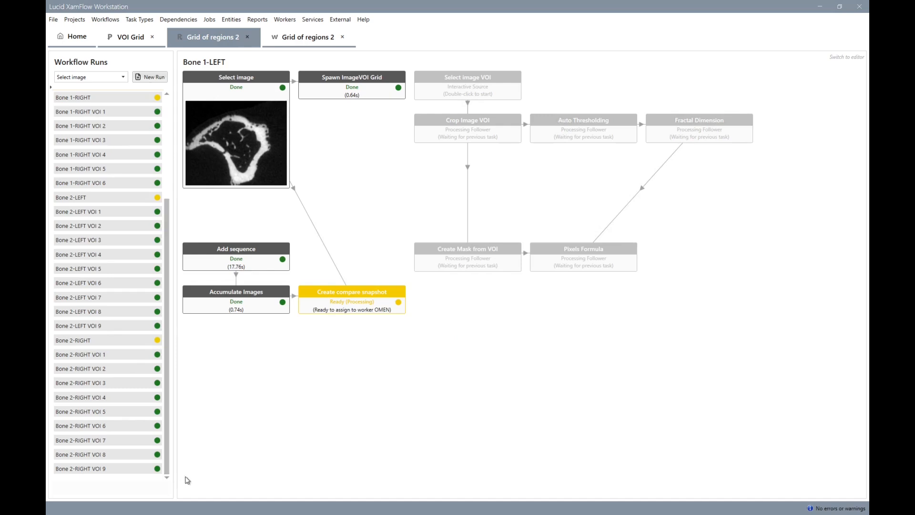
click(143, 341)
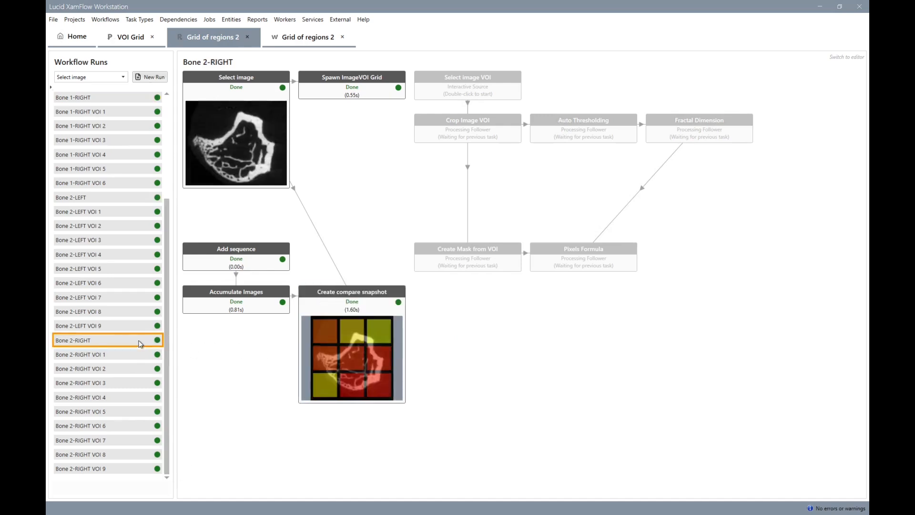
click(101, 203)
scroll(116, 223, up, 3)
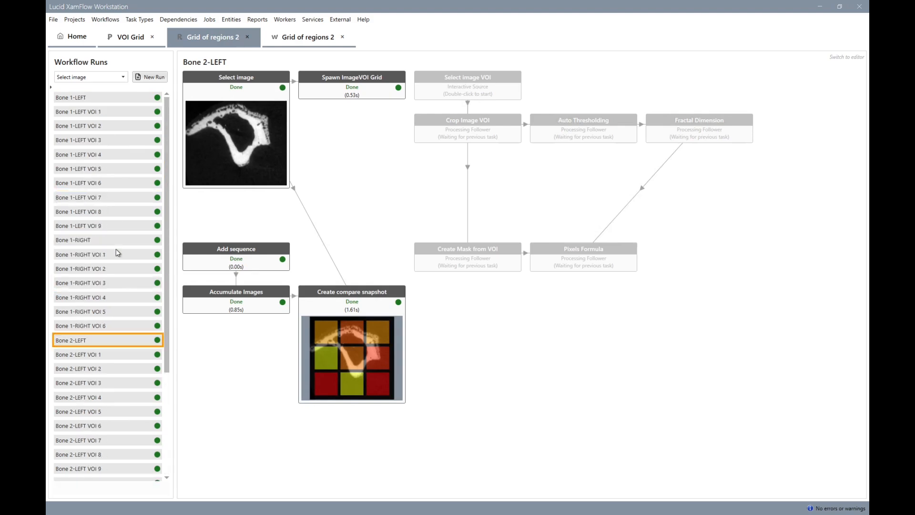
click(101, 241)
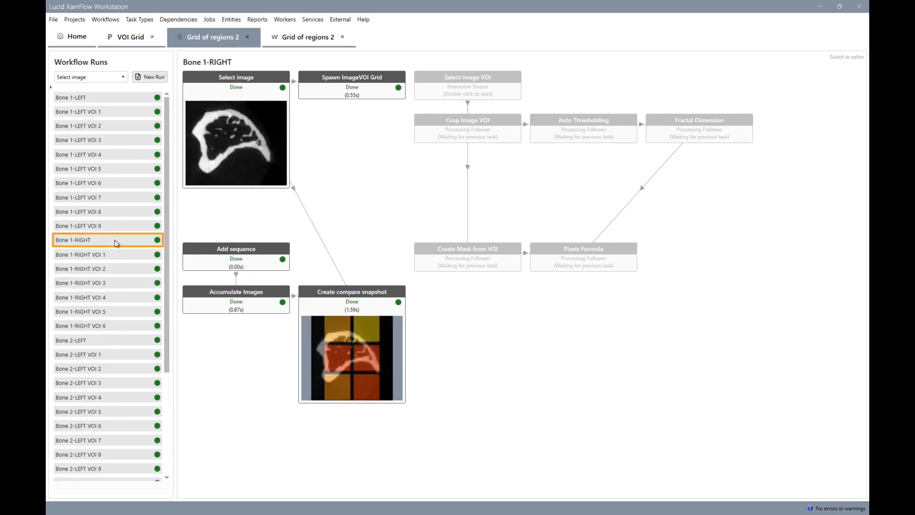
View the Create compare snapshot output of all bones together as sequence items.
right_click(339, 302)
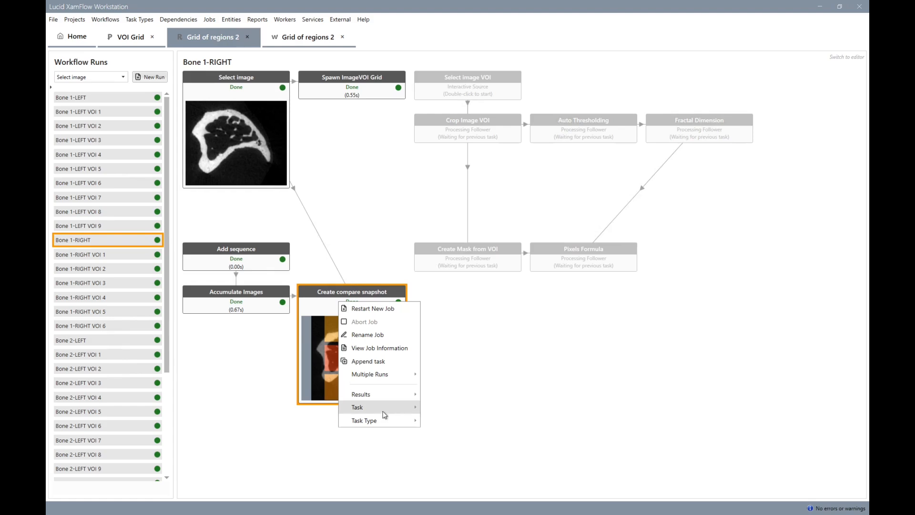
mouse_move(387, 415)
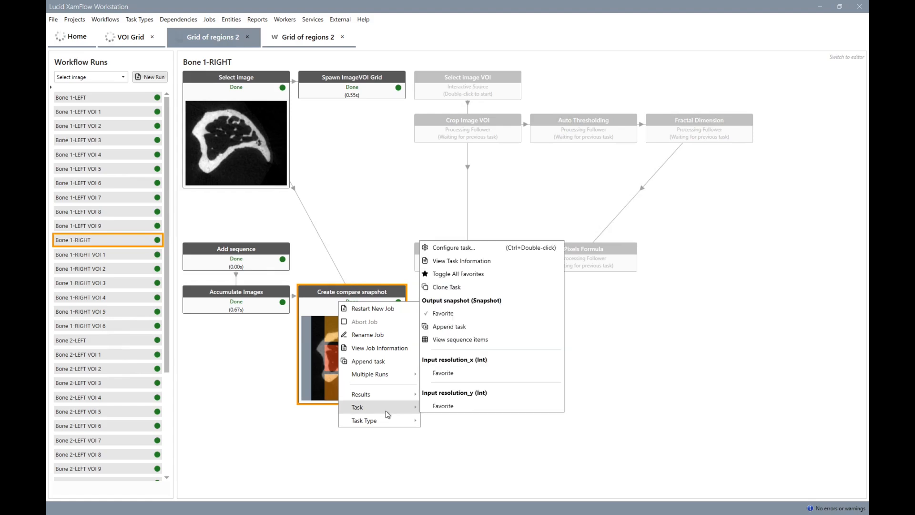
click(468, 340)
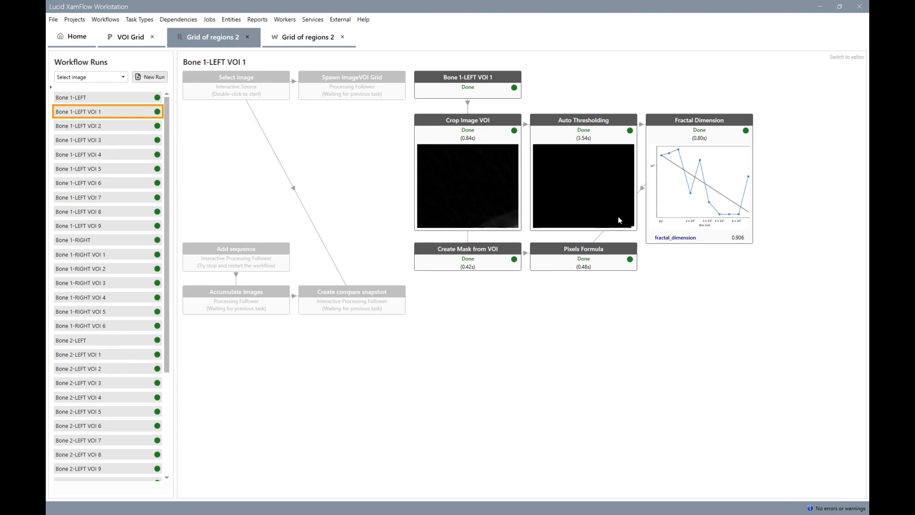
Append a Thickness task to Auto Thresholding from the Bone 1-LEFT VOI 1 run, run it, and open the Bone 1-LEFT VOI 2 run.
right_click(619, 220)
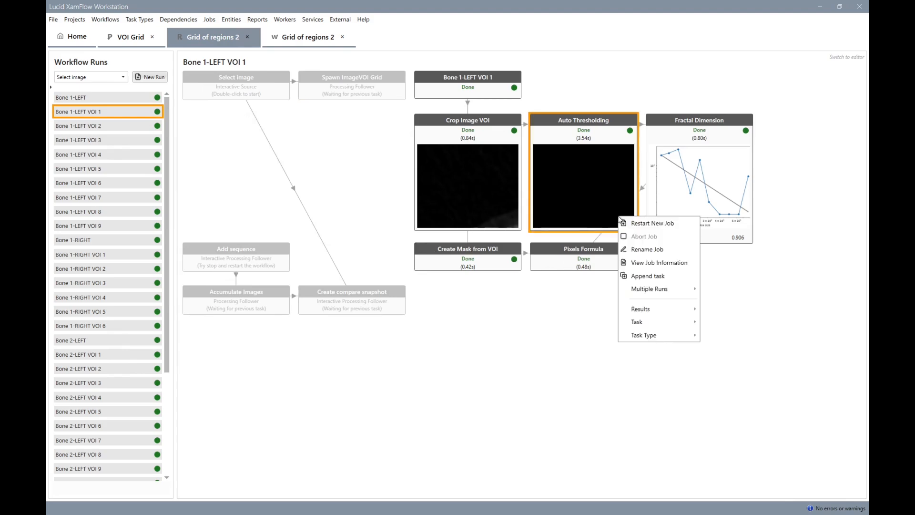
click(661, 273)
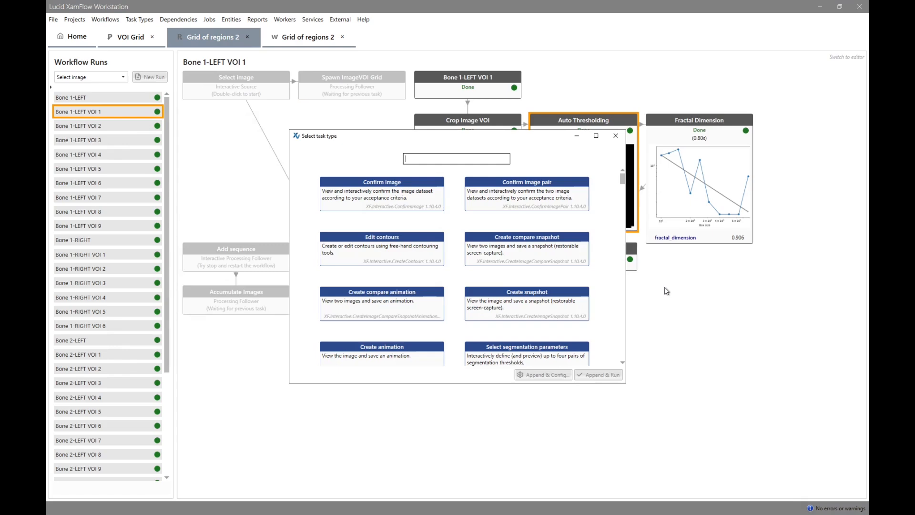
text(thic)
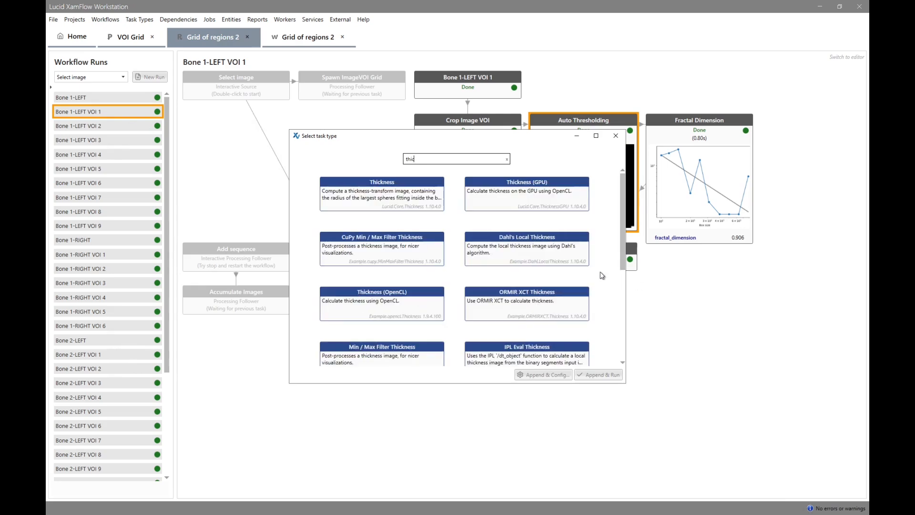
click(413, 204)
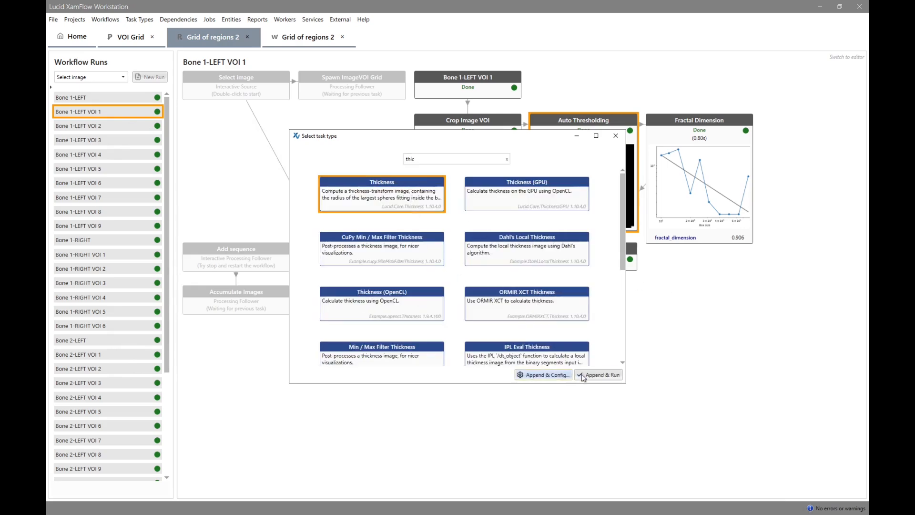
click(596, 376)
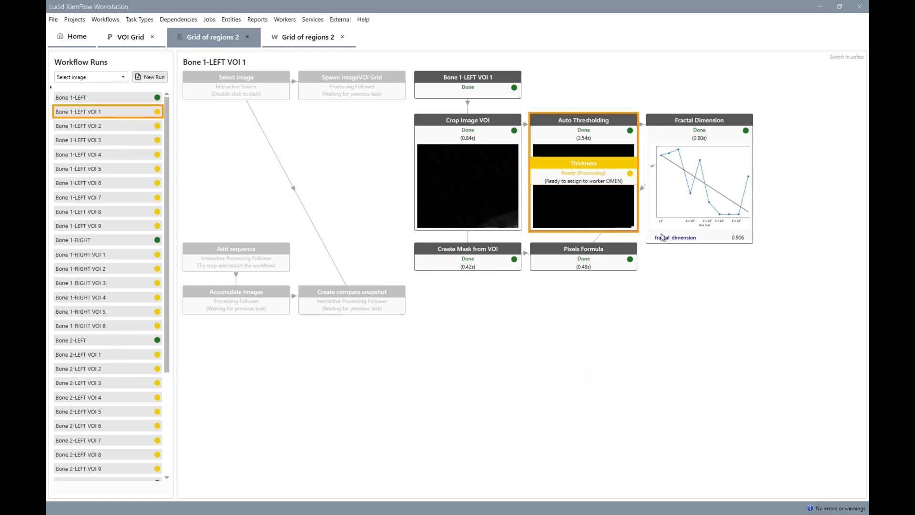
click(121, 128)
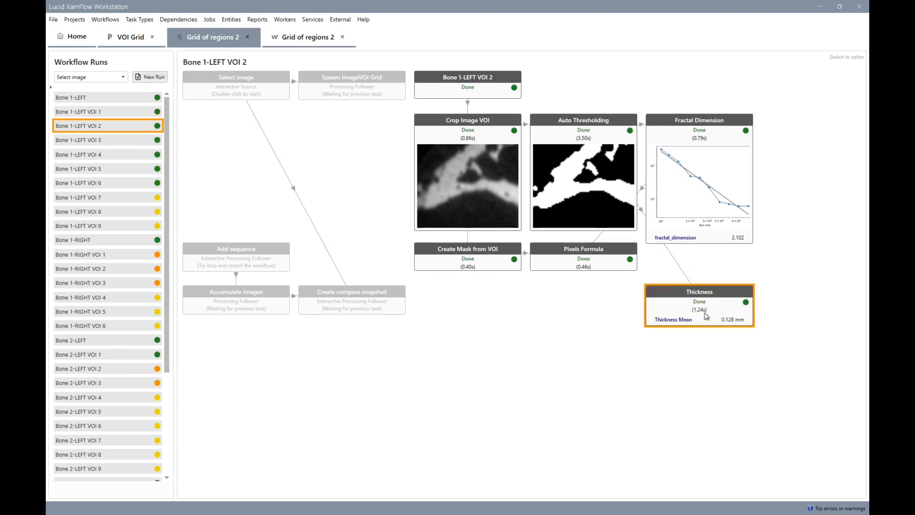
Mark the Thickness Map Image output of the Thickness task as a favourite.
double_click(707, 316)
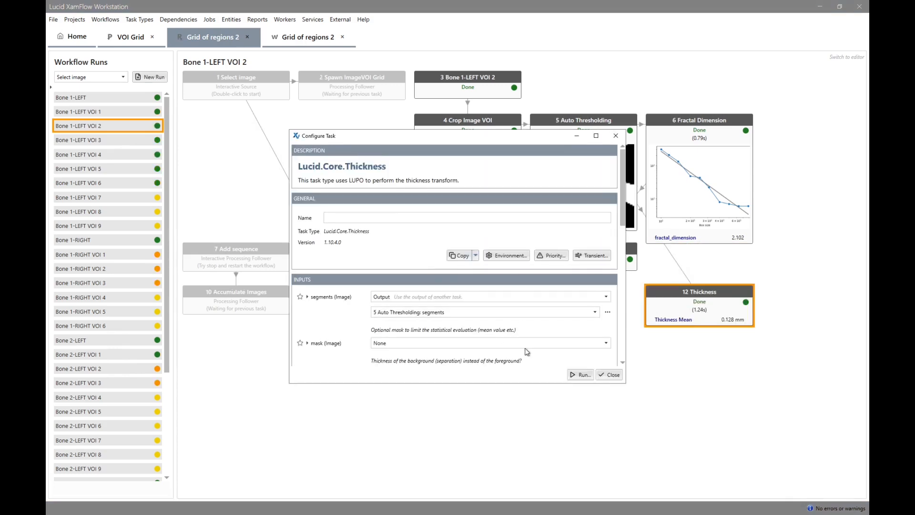
scroll(527, 351, down, 10)
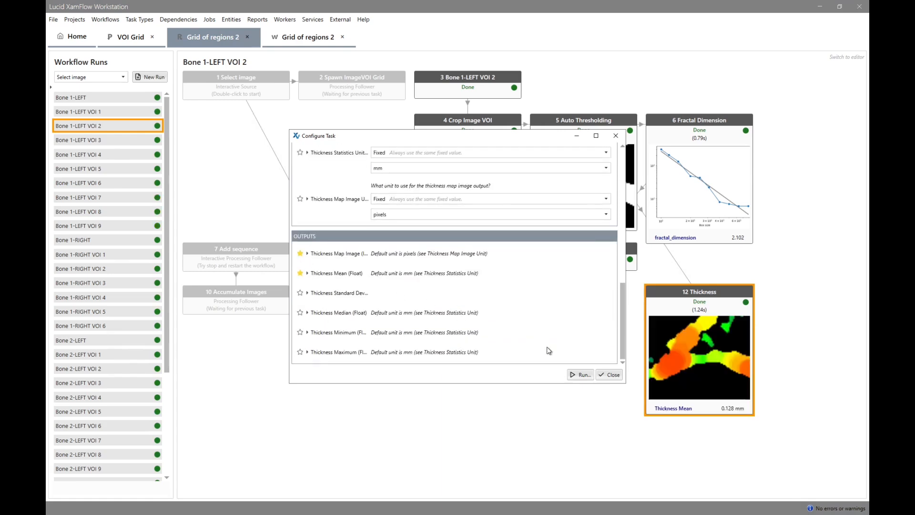
click(607, 375)
Feed the Thickness task's Thickness Maximum output into the f2 input of the Pixels Formula task.
double_click(580, 262)
scroll(351, 302, down, 4)
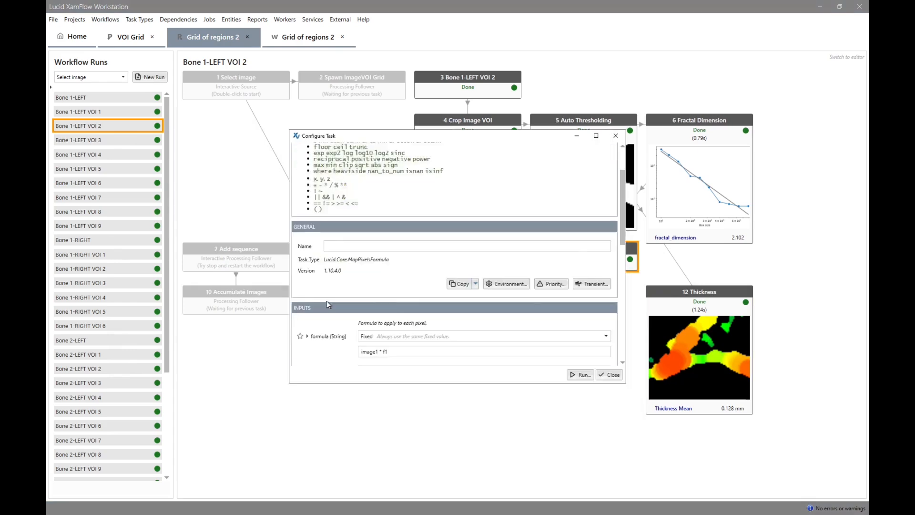
scroll(333, 305, down, 2)
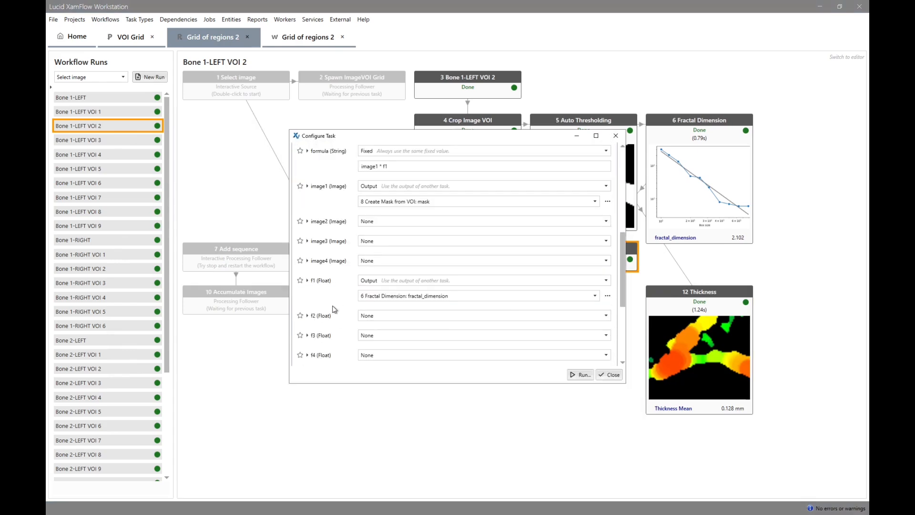
click(367, 316)
click(377, 336)
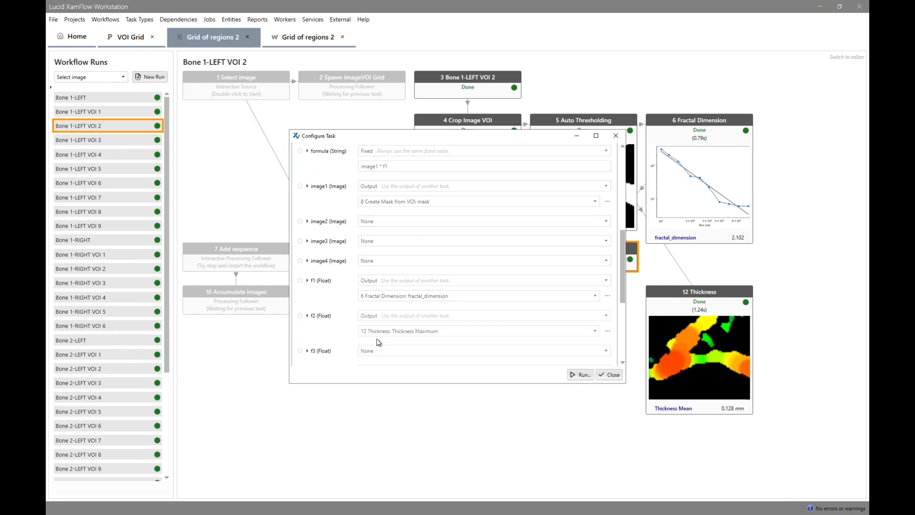
Rename the Pixels Formula input f2 as th and the input f1 as fd.
double_click(315, 316)
drag(322, 316, 304, 316)
text(th)
key(Return)
click(307, 281)
click(321, 281)
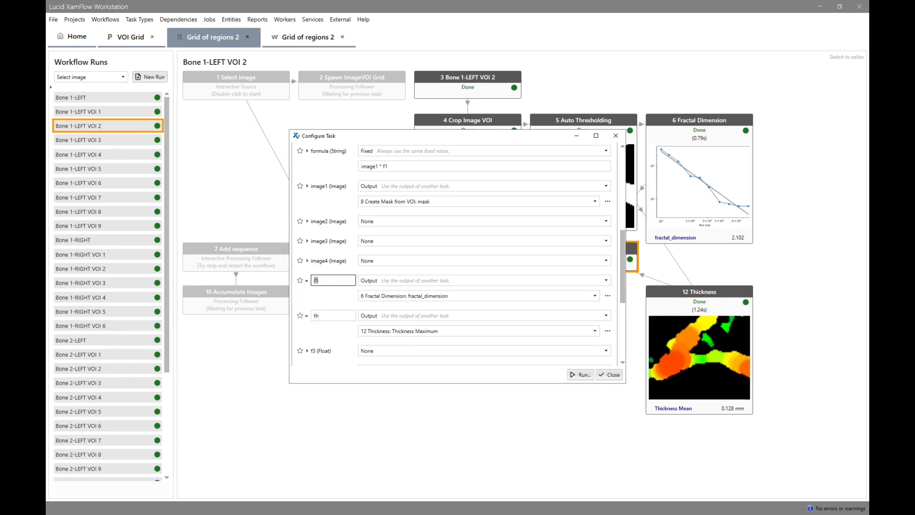
text(fd)
key(Tab)
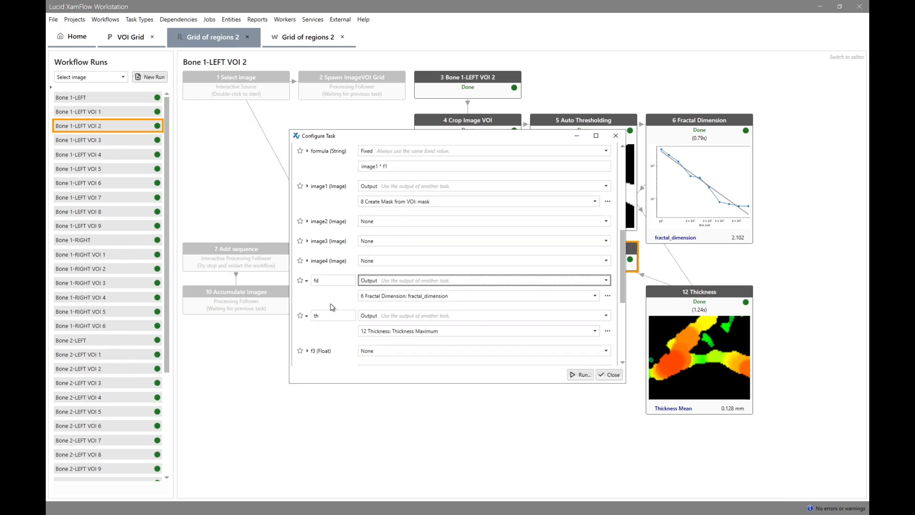
Set the pixel formula to image1 * th and rerun the Pixels Formula task across the VOI runs.
scroll(390, 223, up, 1)
click(387, 187)
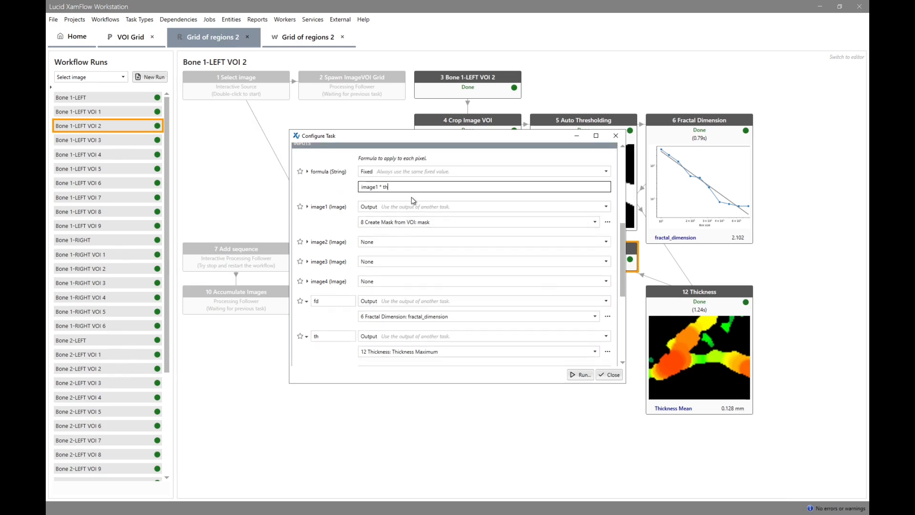
click(458, 232)
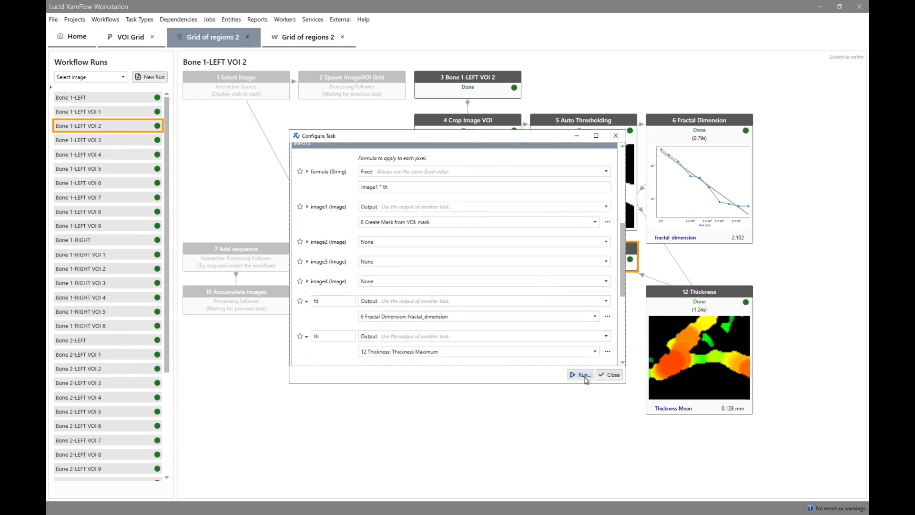
click(582, 375)
click(530, 404)
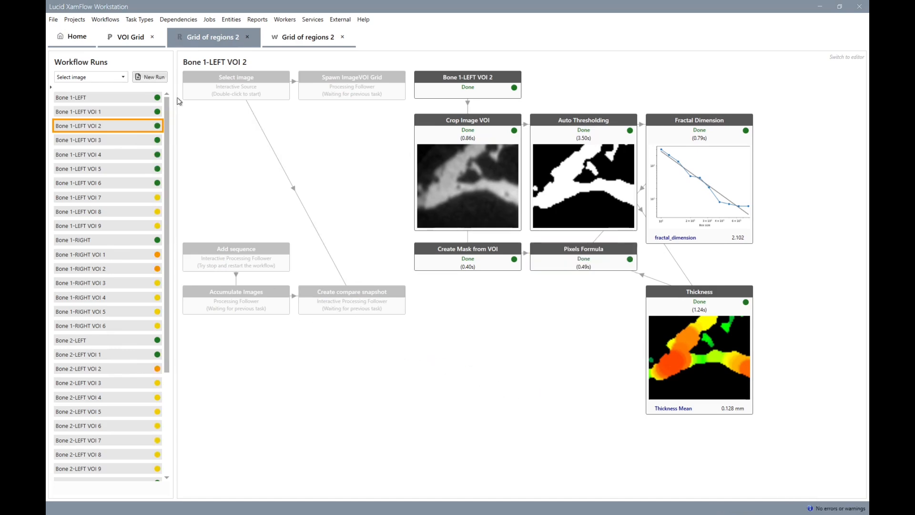
Open the Bone 1-LEFT run and restart the Accumulate Images task for all four bone runs.
click(155, 97)
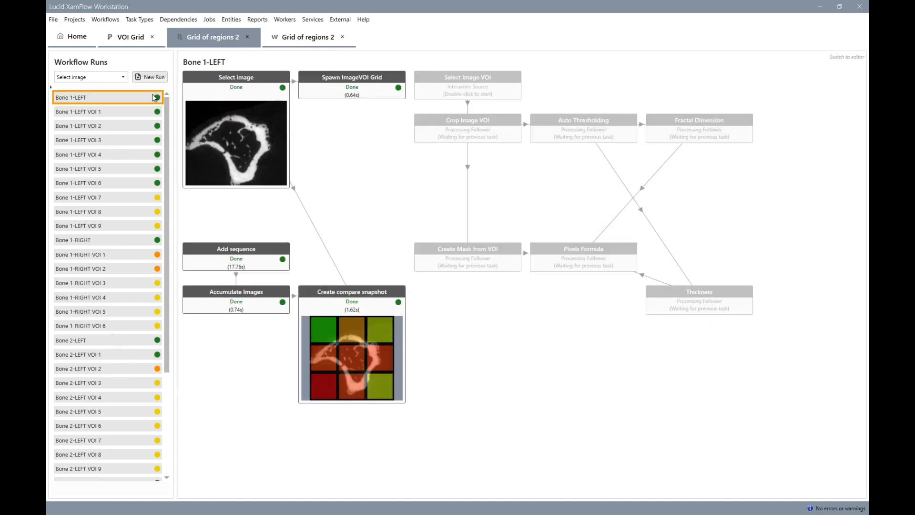
right_click(256, 303)
mouse_move(309, 376)
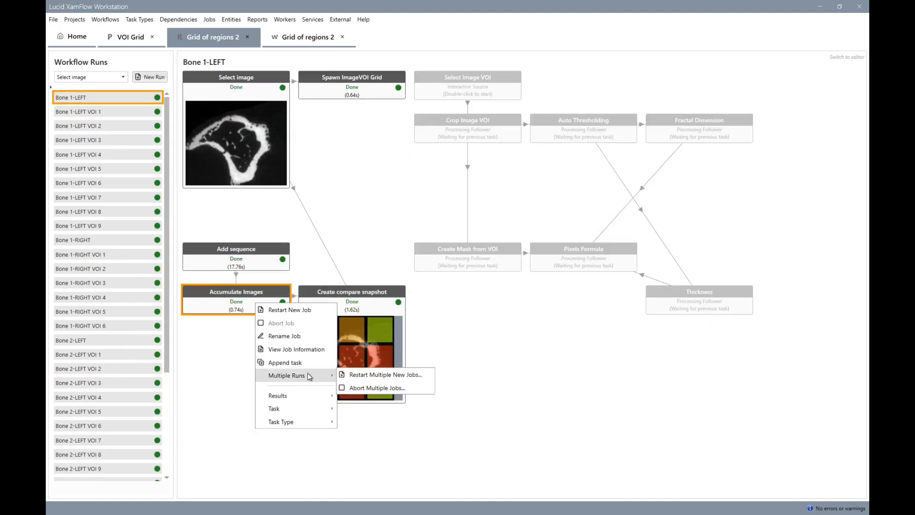
click(353, 375)
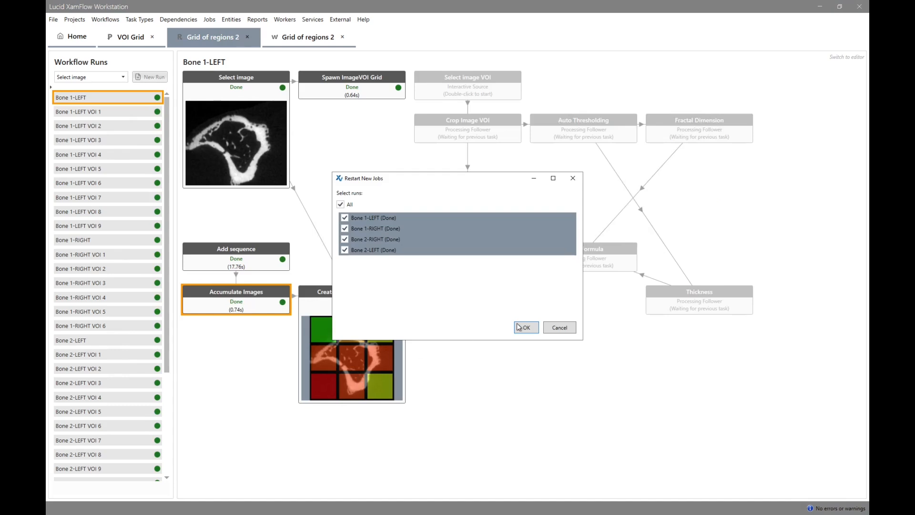
click(519, 327)
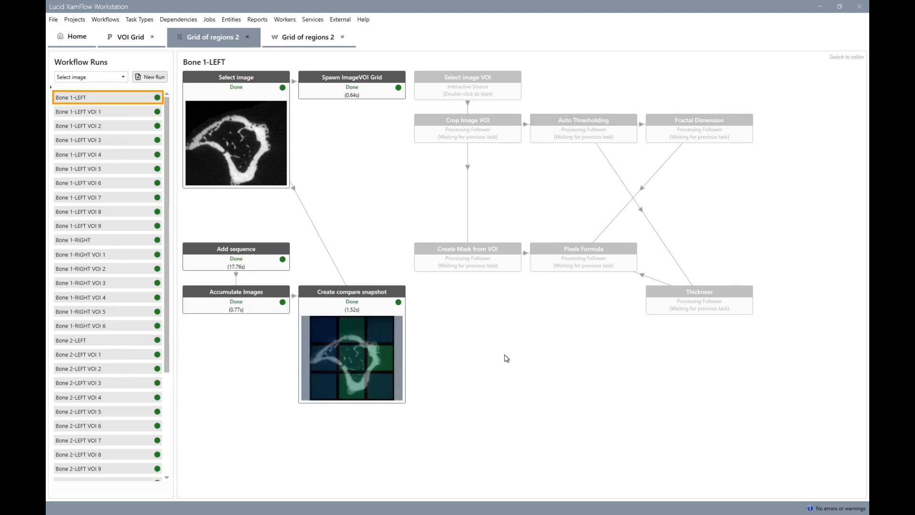
Restart the Bone 1-LEFT compare snapshot interactively, set the second image's colour maximum to 0.38 and update the template.
right_click(363, 334)
click(378, 342)
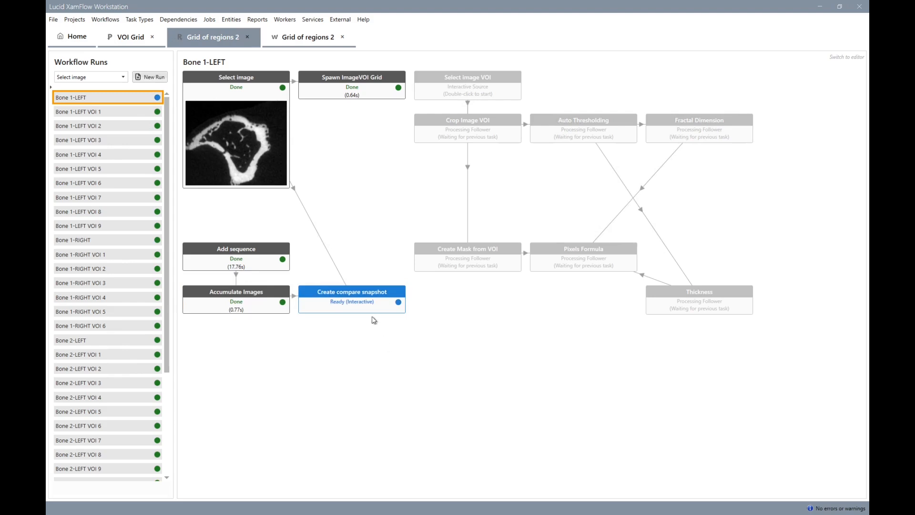
double_click(370, 303)
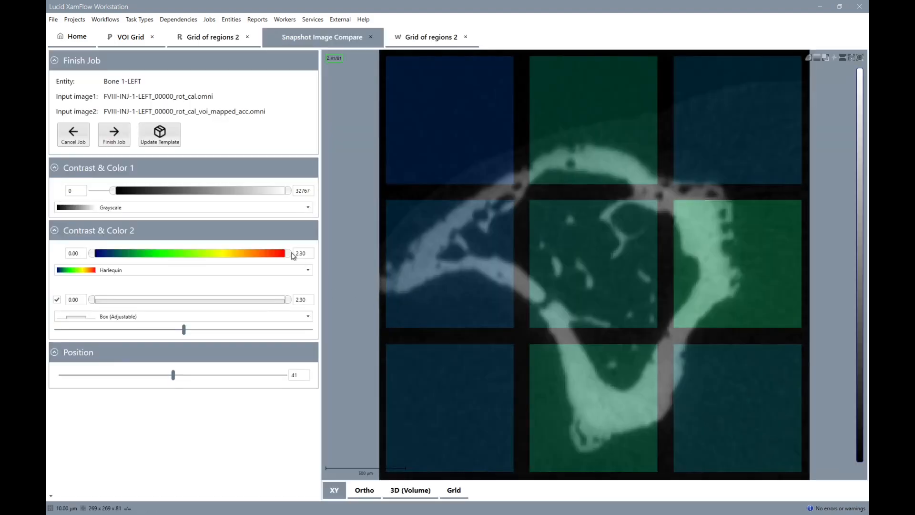
drag(288, 257, 380, 259)
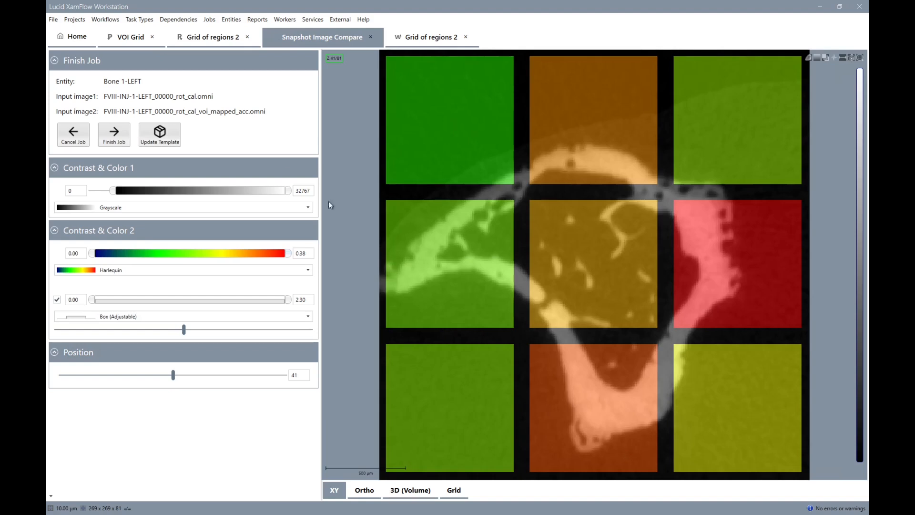
click(159, 141)
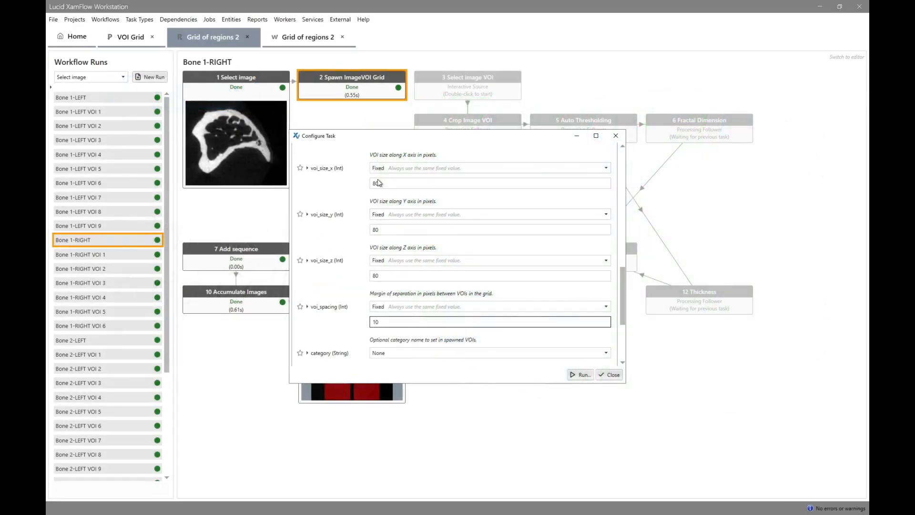
Set the VOI size to 40 × 60 × 35 pixels in X, Y and Z and restart Spawn ImageVOI Grid for all four bone runs.
click(373, 184)
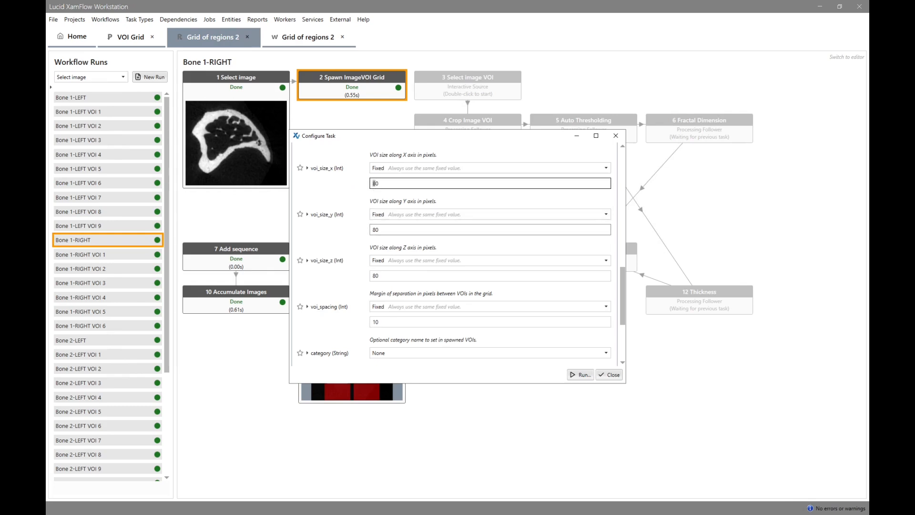
click(373, 231)
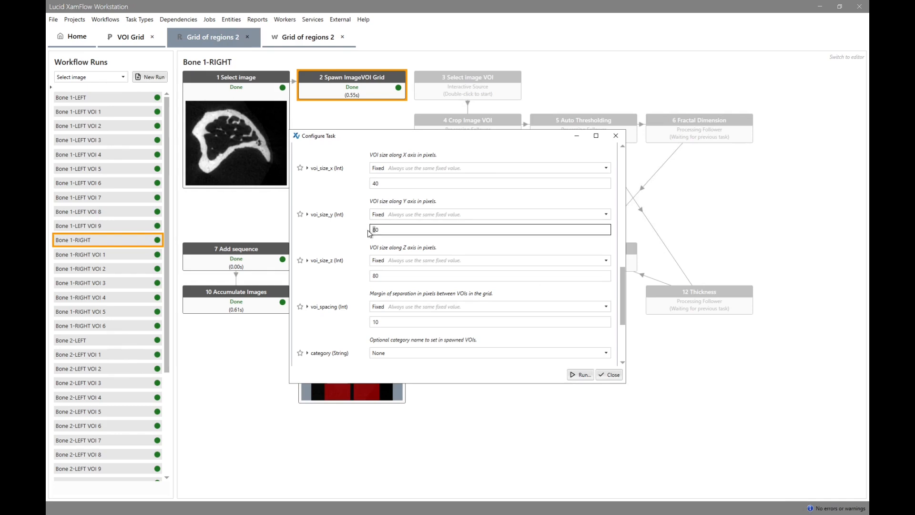
text(6)
click(376, 276)
key(shift+Right)
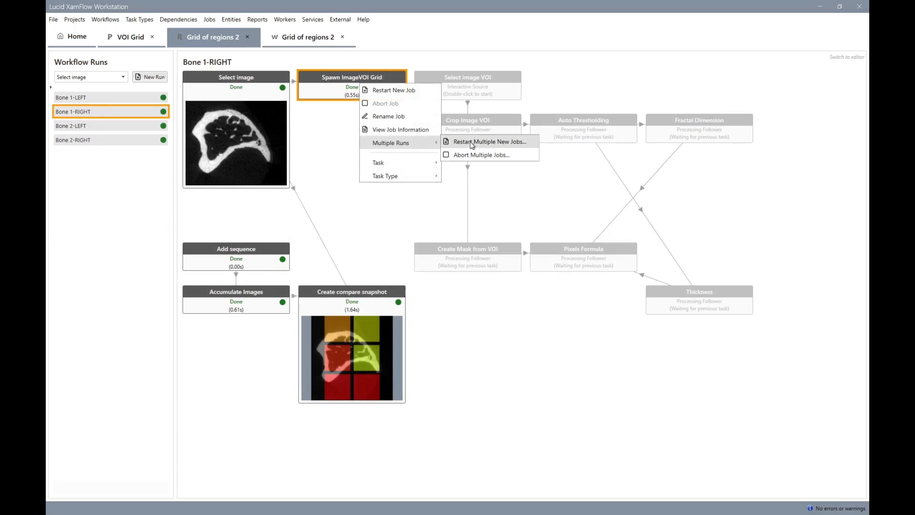
click(472, 143)
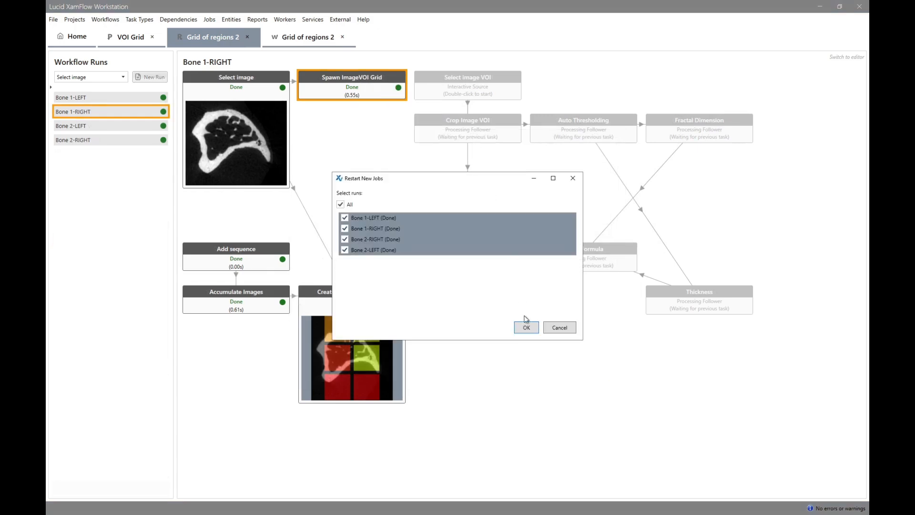
click(526, 328)
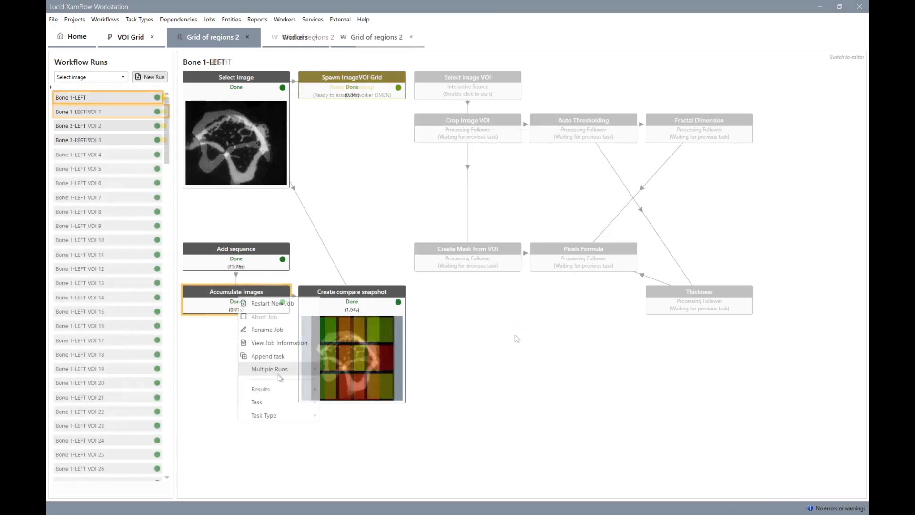
Restart the Accumulate Images task for multiple runs from the Bone 1-LEFT run using the new VOI grid.
mouse_move(286, 370)
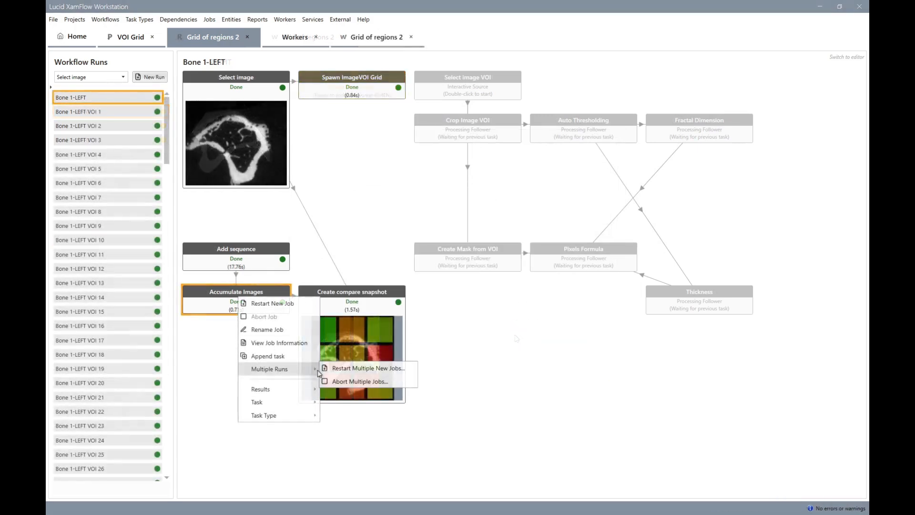
click(328, 370)
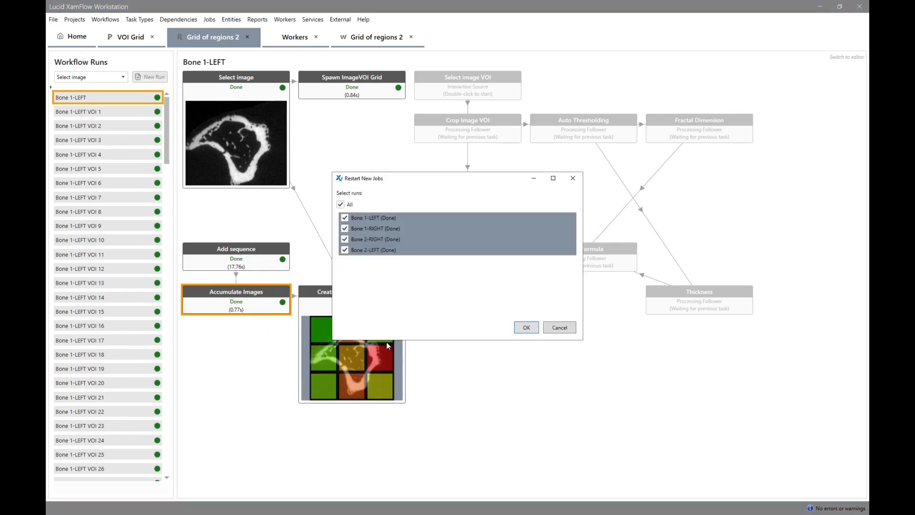
click(526, 328)
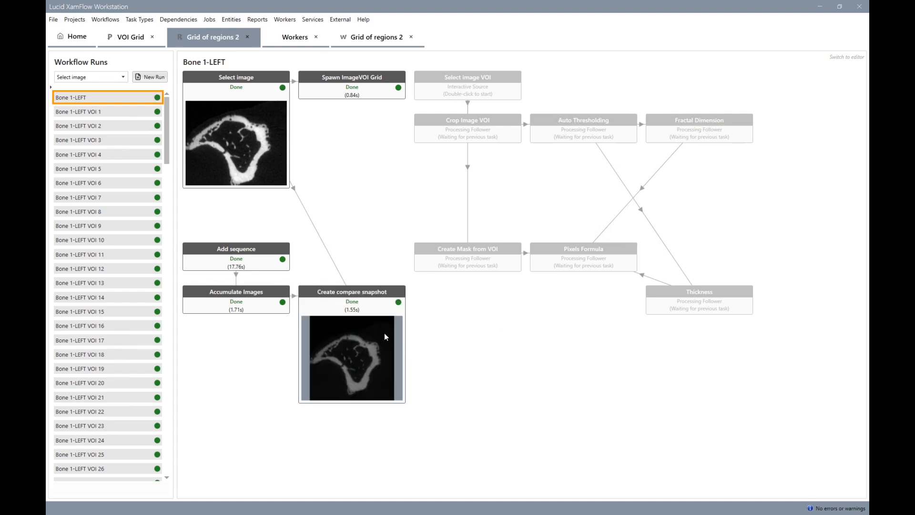
Restart the Bone 1-LEFT compare snapshot interactively and view the overlay as a slice grid and in orthogonal planes.
right_click(386, 337)
click(402, 340)
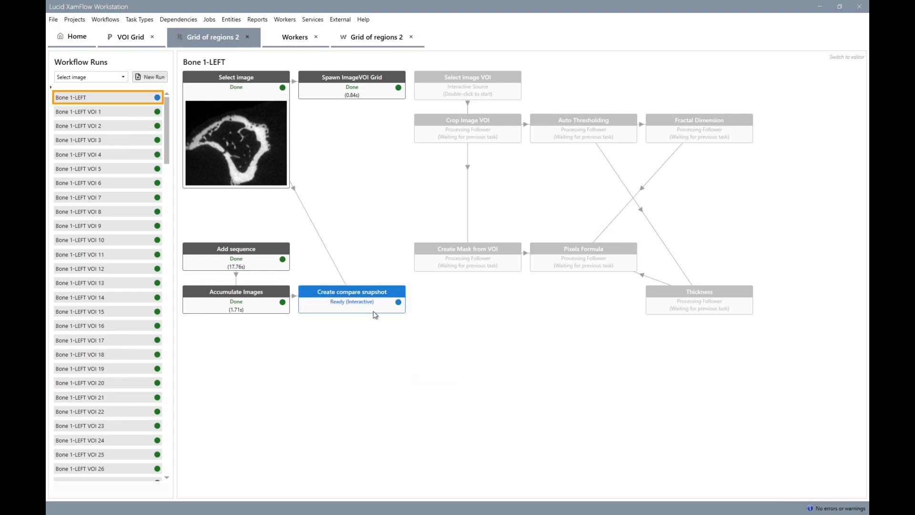
double_click(362, 301)
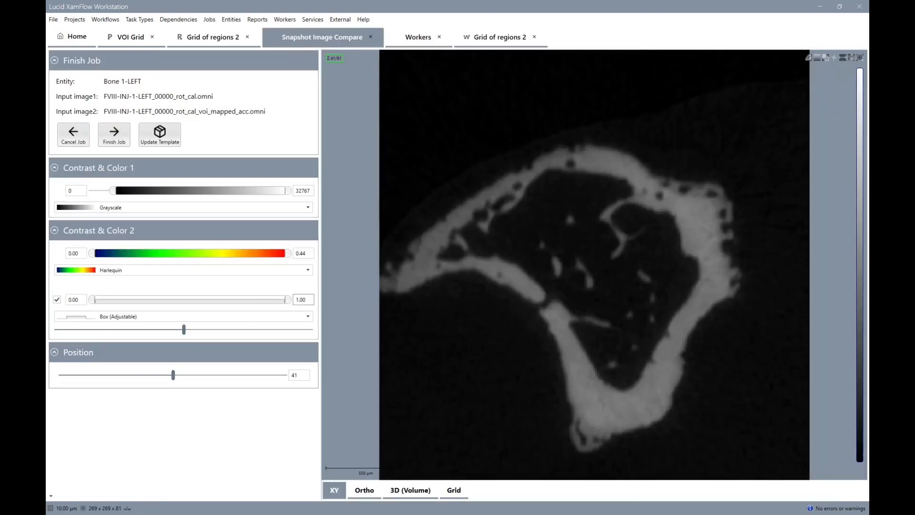
click(450, 491)
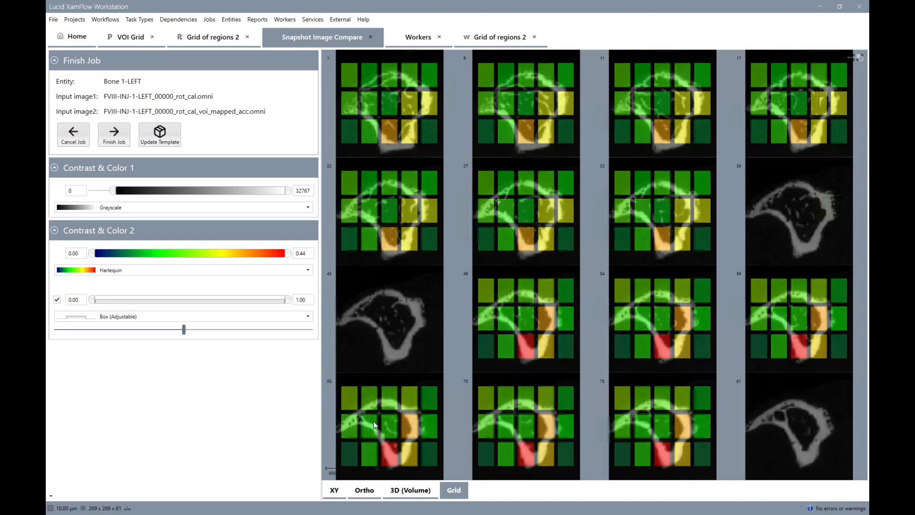
click(373, 492)
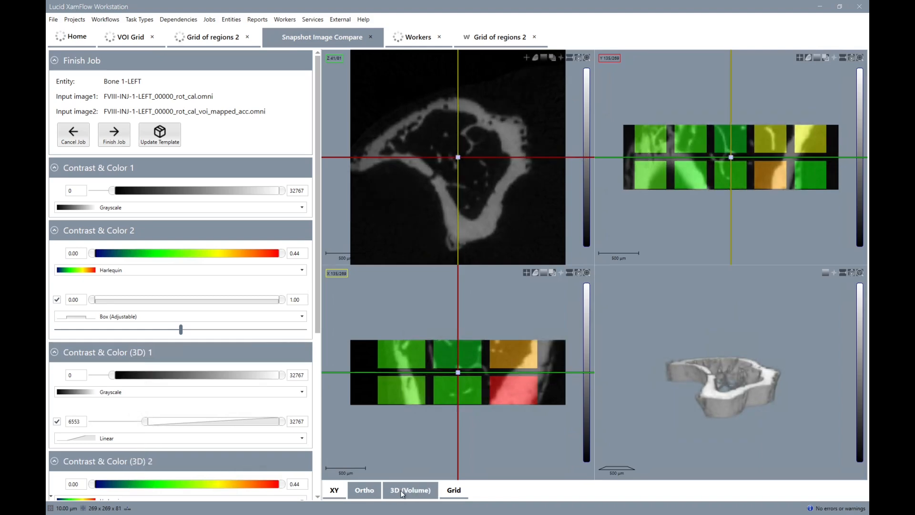
Show the comparison as a 3D volume and set its Dual LUT Mode to DualLUTDualImageBlend.
click(400, 491)
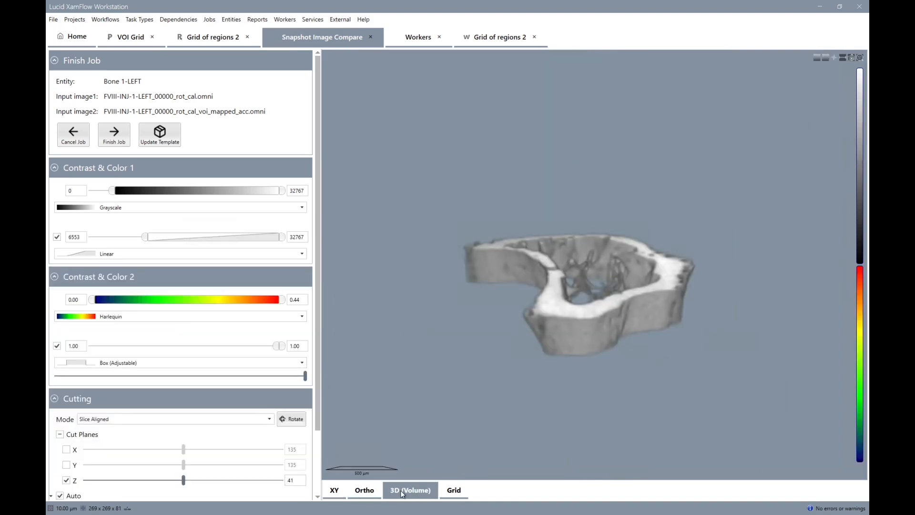
click(319, 443)
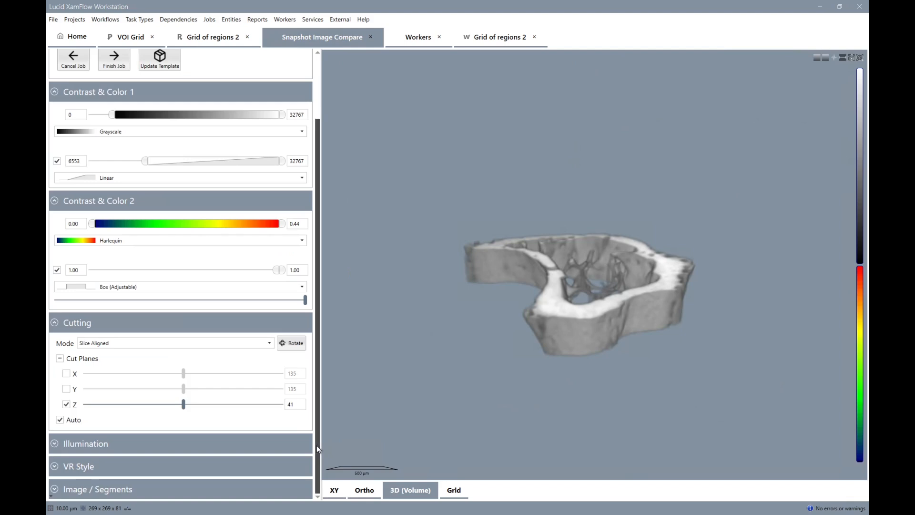
click(97, 470)
scroll(109, 457, down, 2)
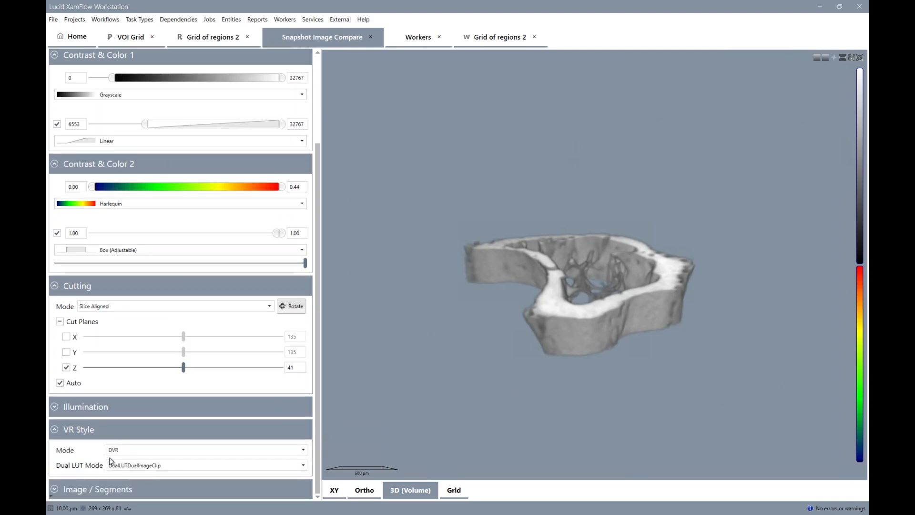
click(128, 465)
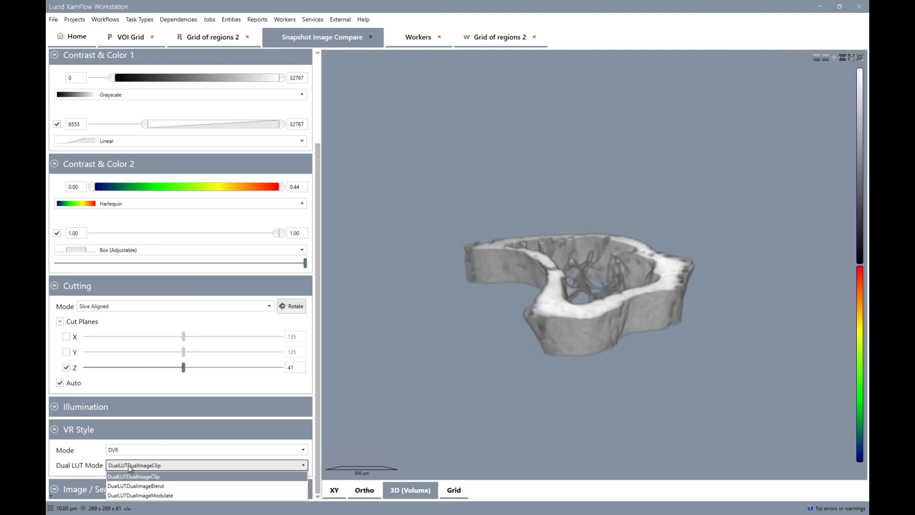
click(148, 486)
click(128, 429)
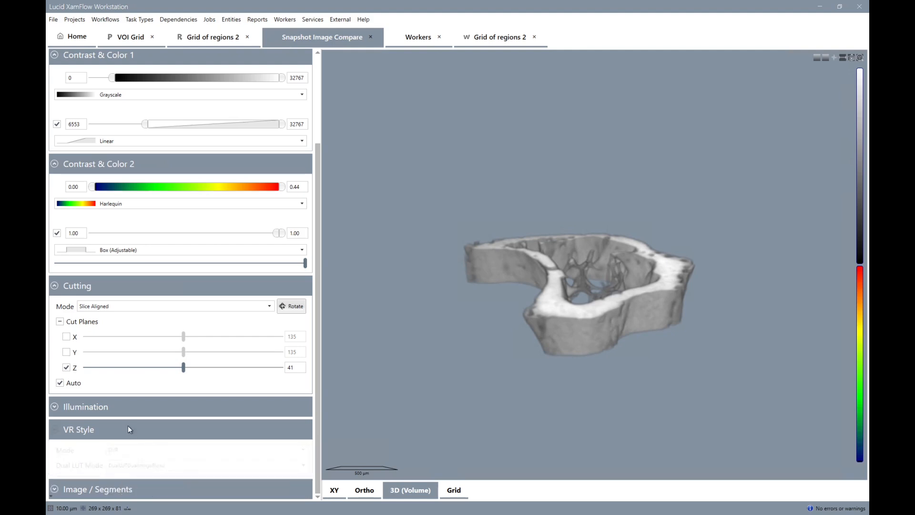
Lower the minimum of the second image's opacity range to 0.00 in the 3D volume view.
drag(278, 270, 94, 292)
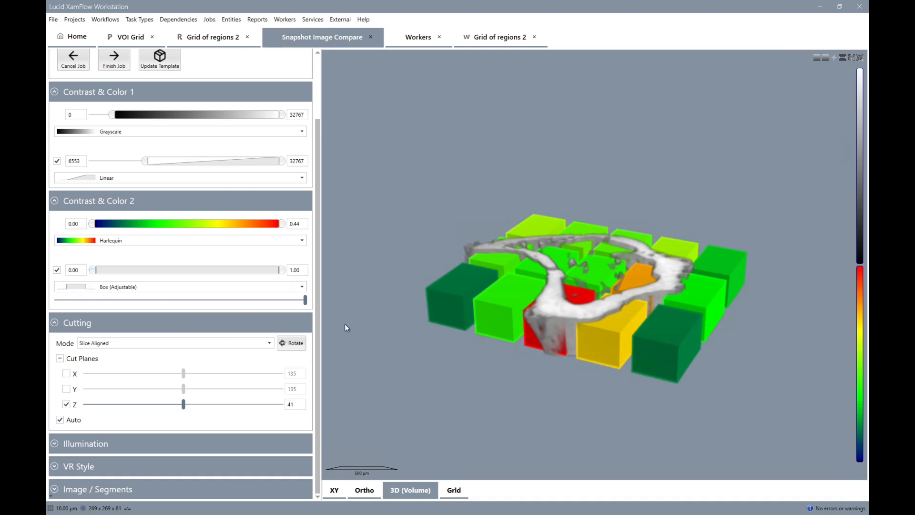
drag(586, 274, 604, 248)
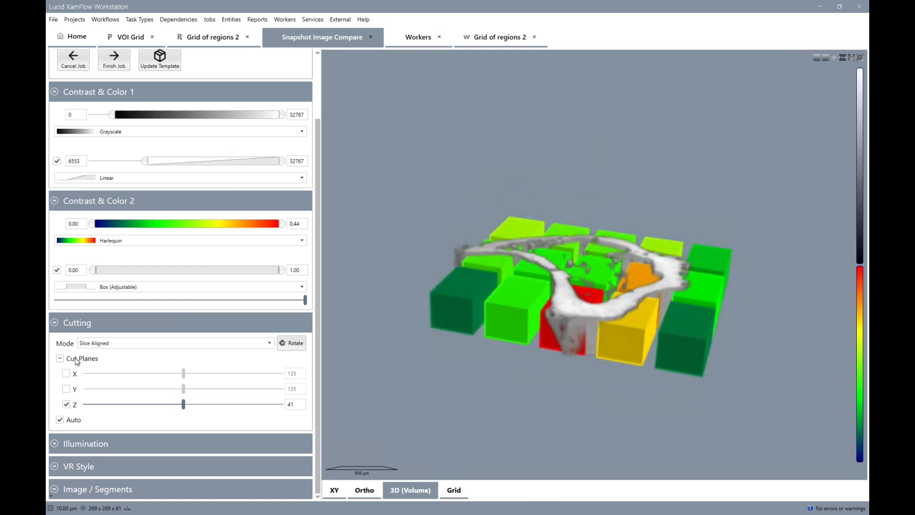
Turn off the cut planes in the 3D volume and reduce the second image's box opacity to slightly under half.
click(60, 358)
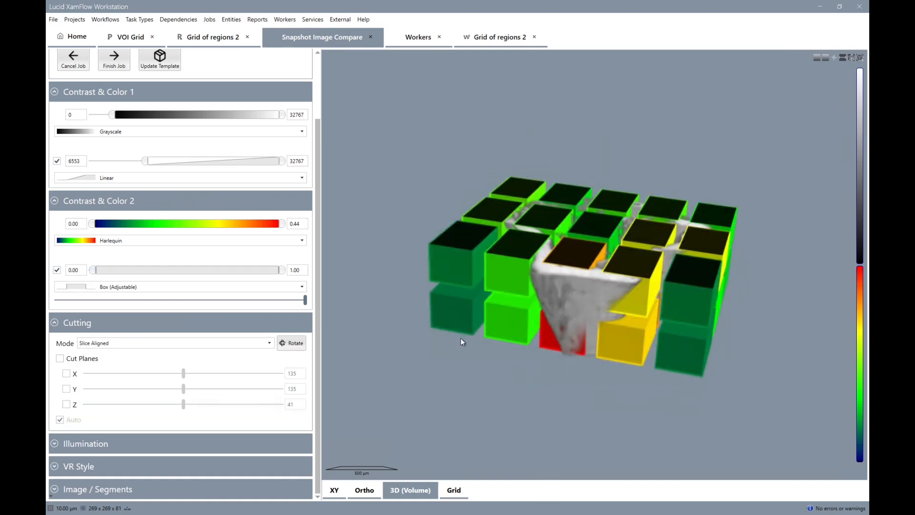
drag(590, 268, 578, 302)
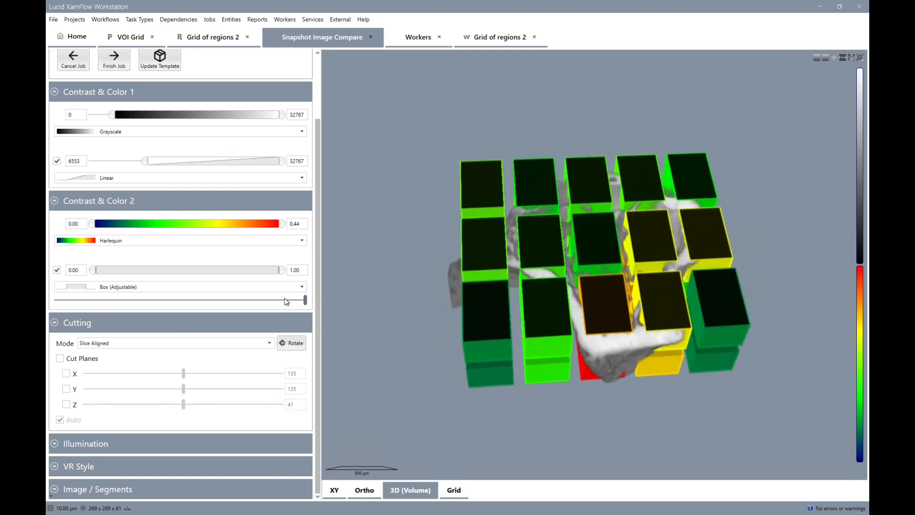
drag(305, 303, 136, 304)
drag(137, 304, 172, 303)
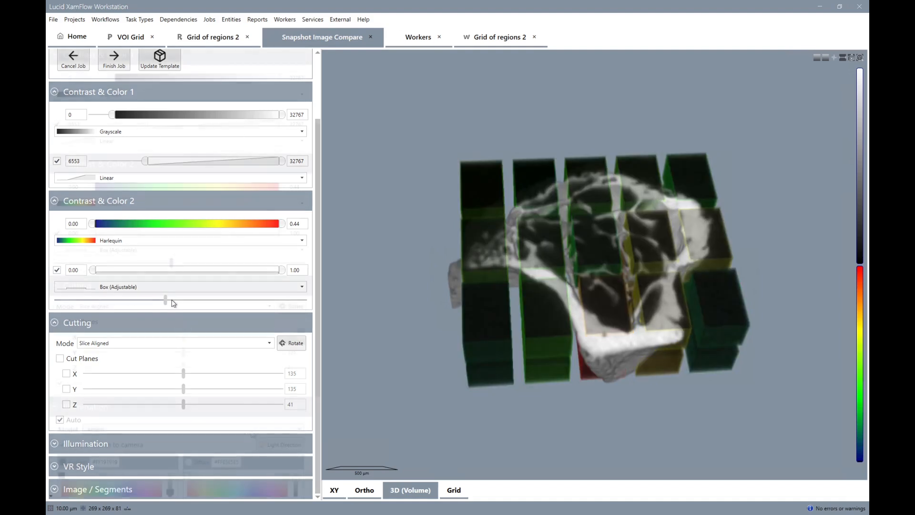
Set the volume's Dual LUT Mode to DualLUTDualImageModulate in its VR style settings.
click(241, 445)
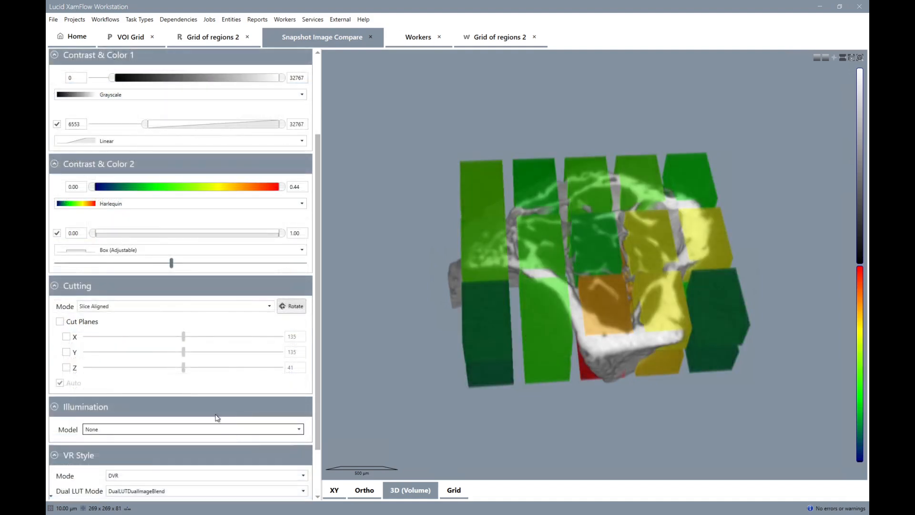
click(218, 410)
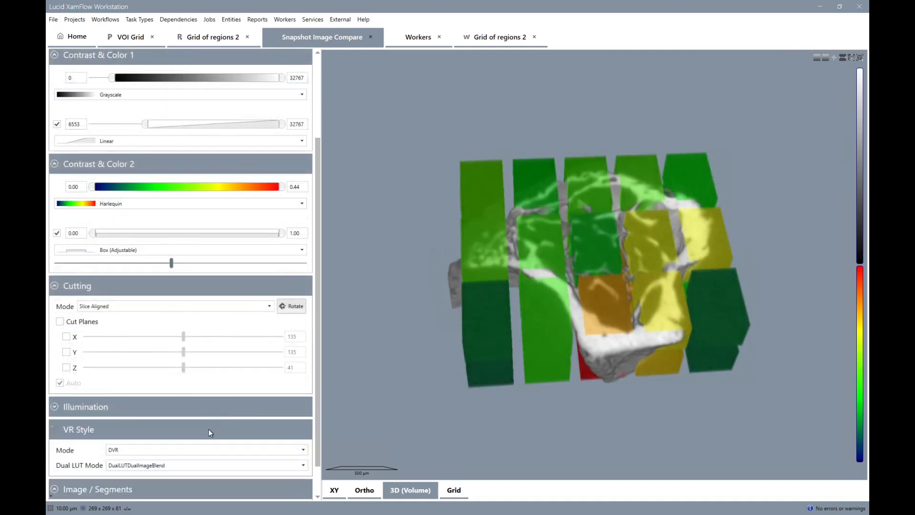
click(208, 429)
click(208, 428)
click(225, 465)
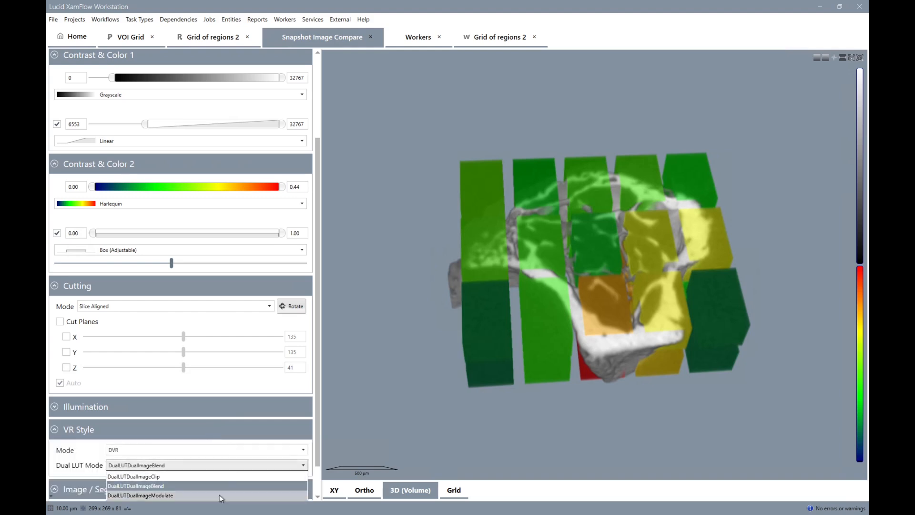
click(218, 494)
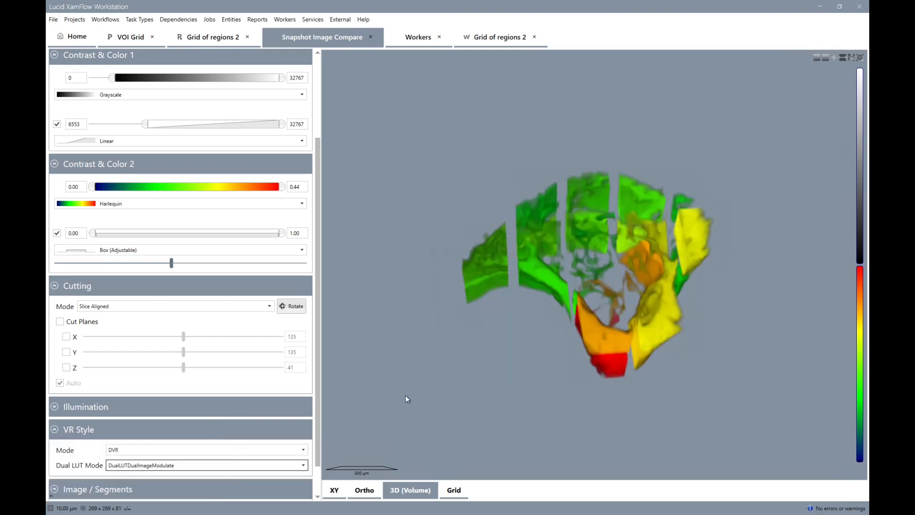
Narrow the first image's opacity range to 3039–22744 in an enlarged oblique view, update the snapshot template and finish the Bone 1-LEFT job.
drag(549, 329, 632, 269)
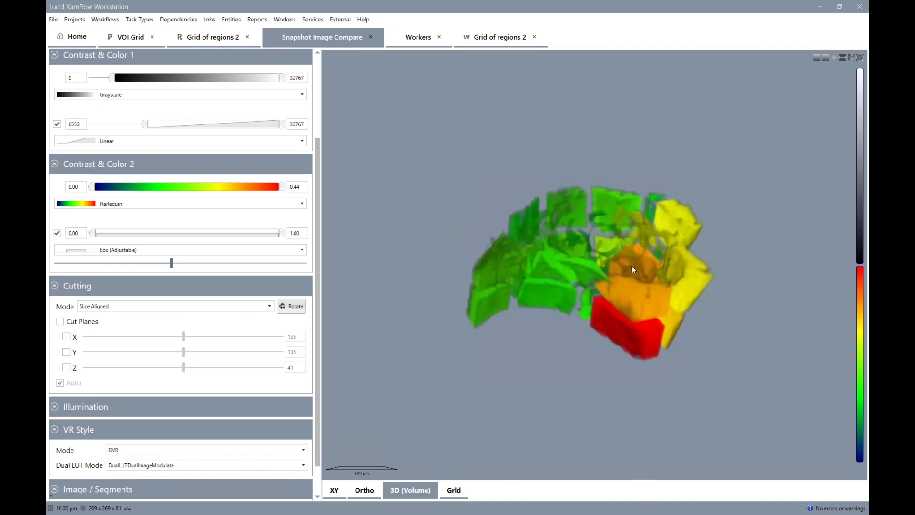
scroll(633, 270, up, 2)
drag(728, 394, 602, 344)
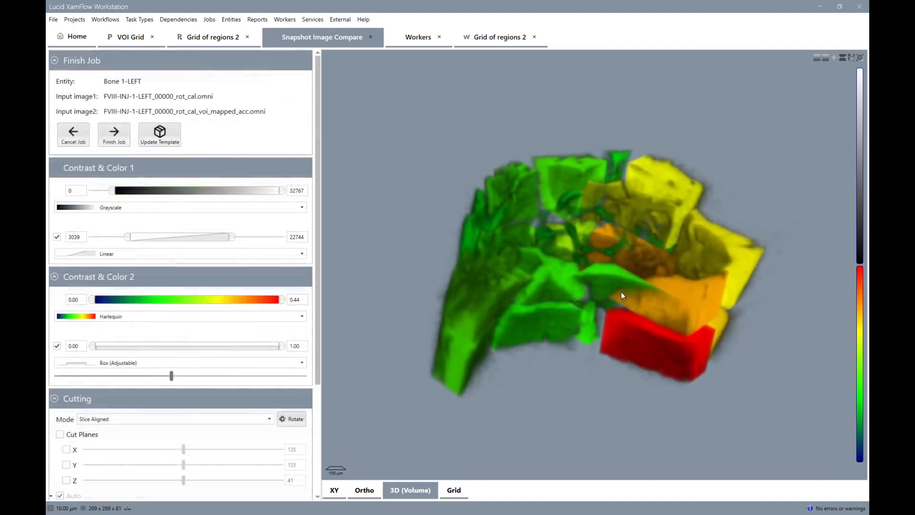
scroll(614, 287, up, 2)
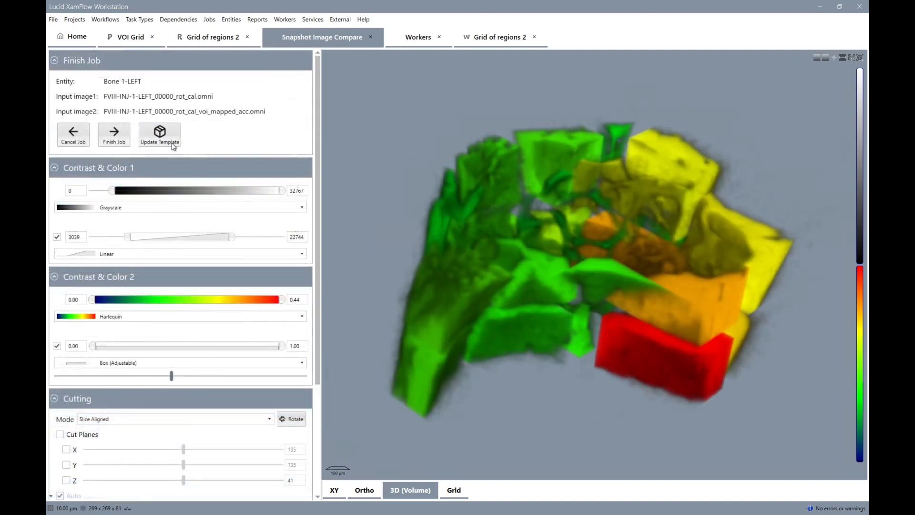
click(173, 144)
click(116, 141)
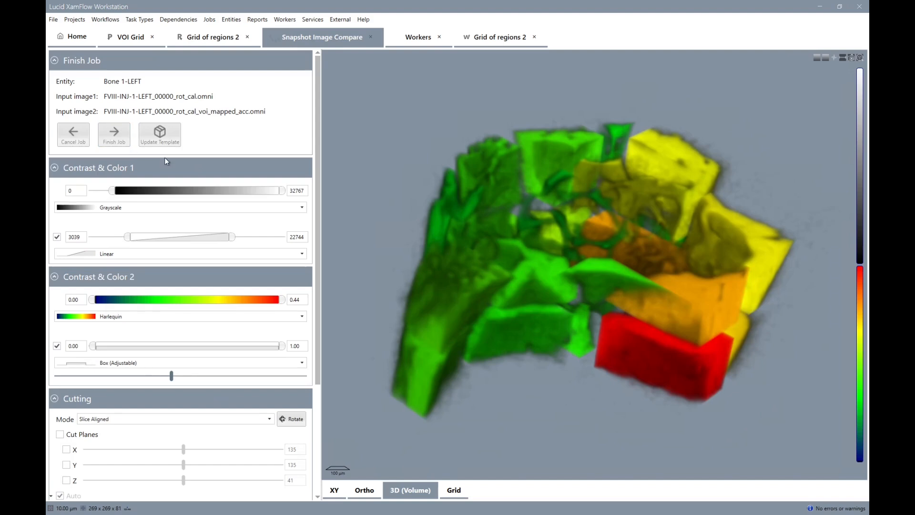
Restart the Create compare snapshot jobs as processing for all four bone runs.
right_click(373, 308)
mouse_move(420, 385)
click(497, 380)
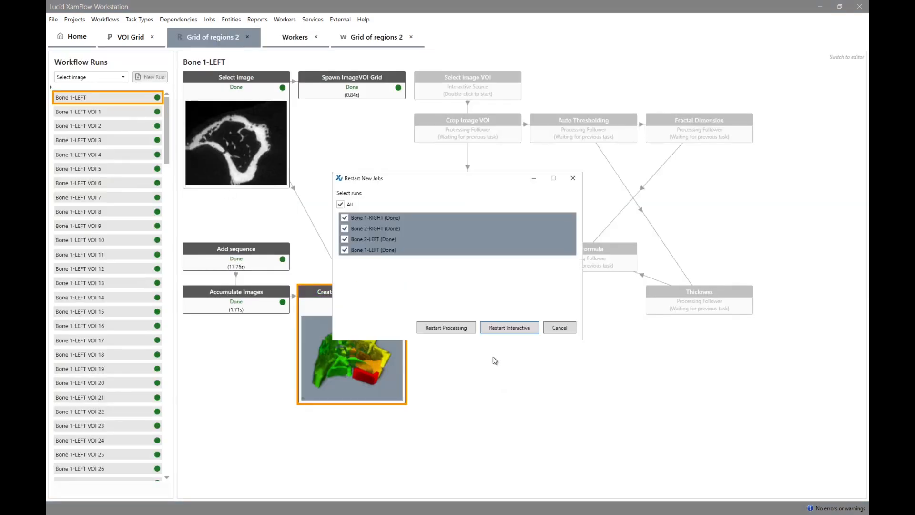
click(465, 333)
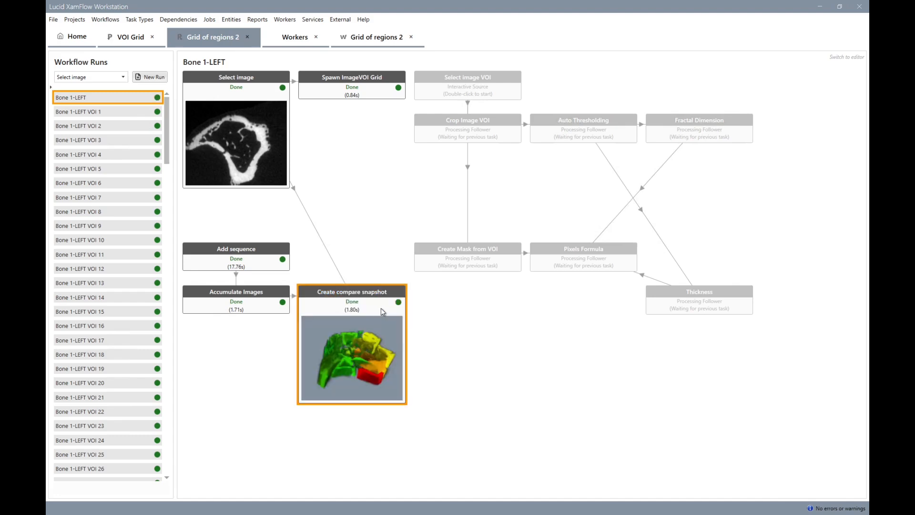
View the compare snapshot's output as sequence items to compare the 3D overlays of all bones, and close the sequence.
right_click(381, 308)
mouse_move(432, 413)
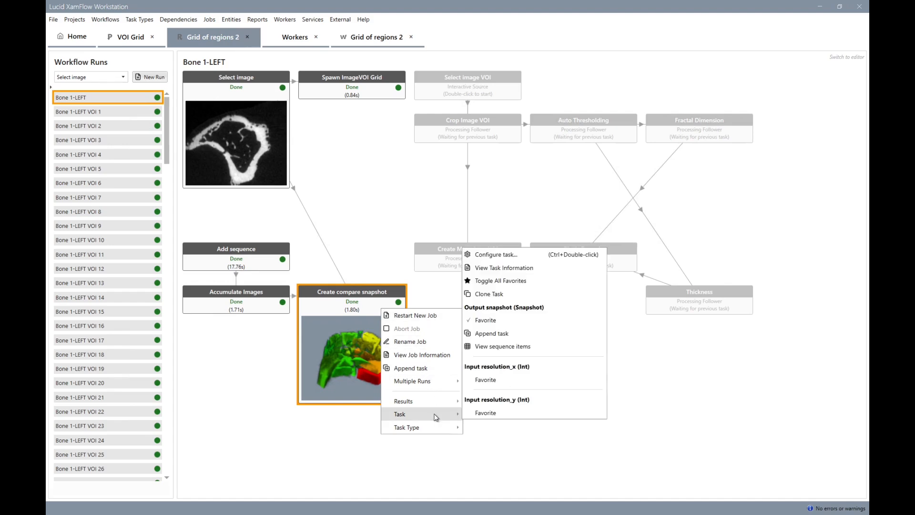
click(506, 350)
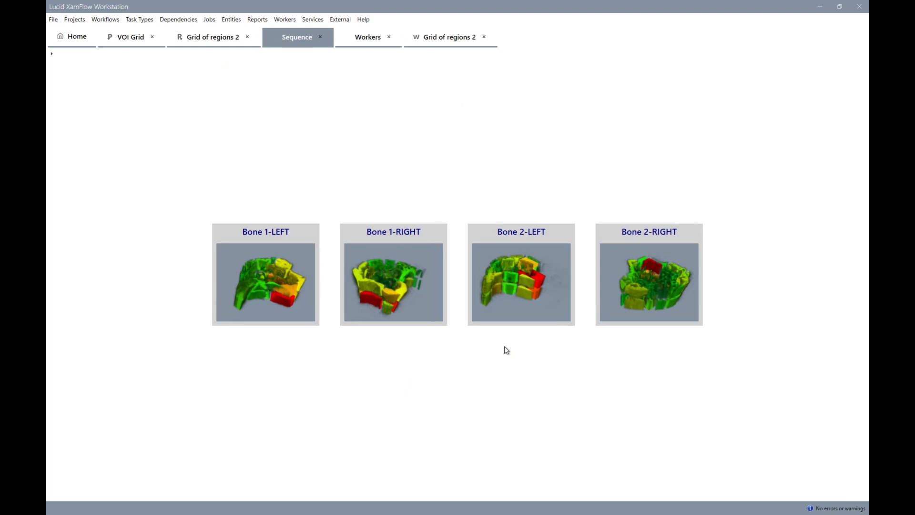
key(ctrl+w)
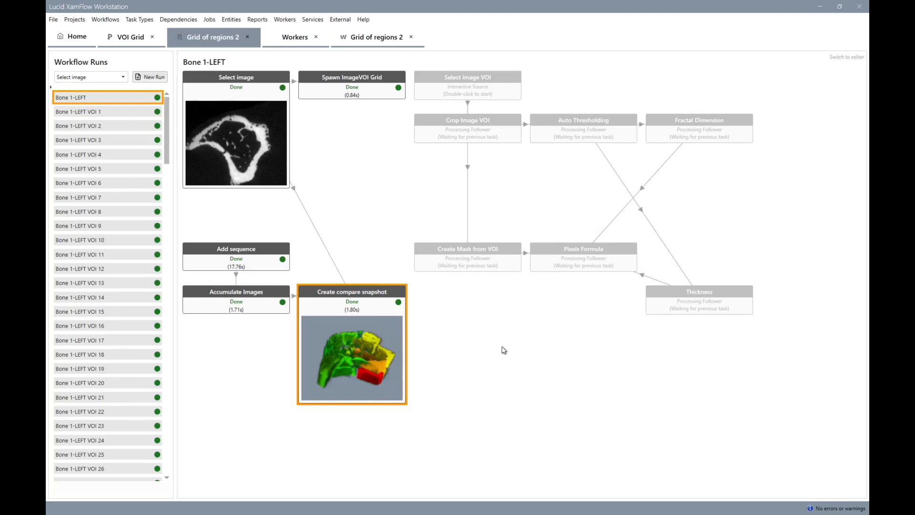
Clone the Create compare snapshot task in the Bone 1-LEFT workflow run.
right_click(385, 332)
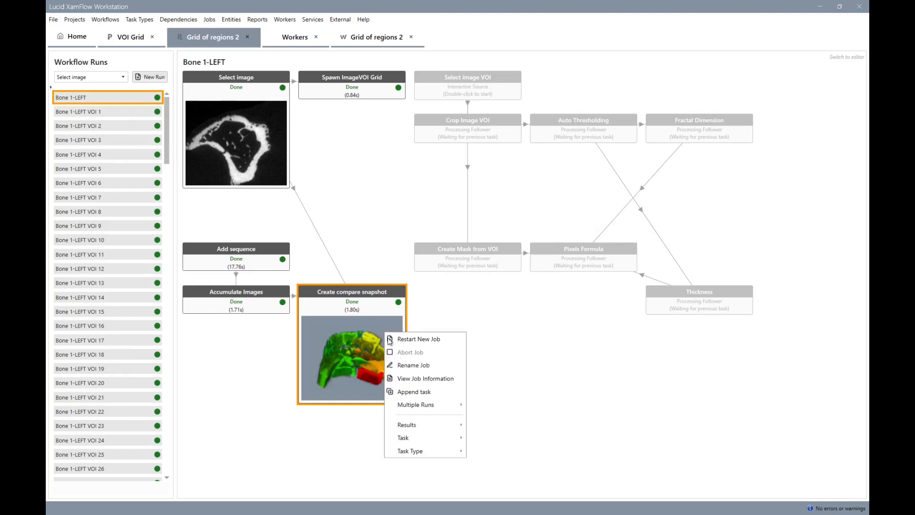
mouse_move(425, 438)
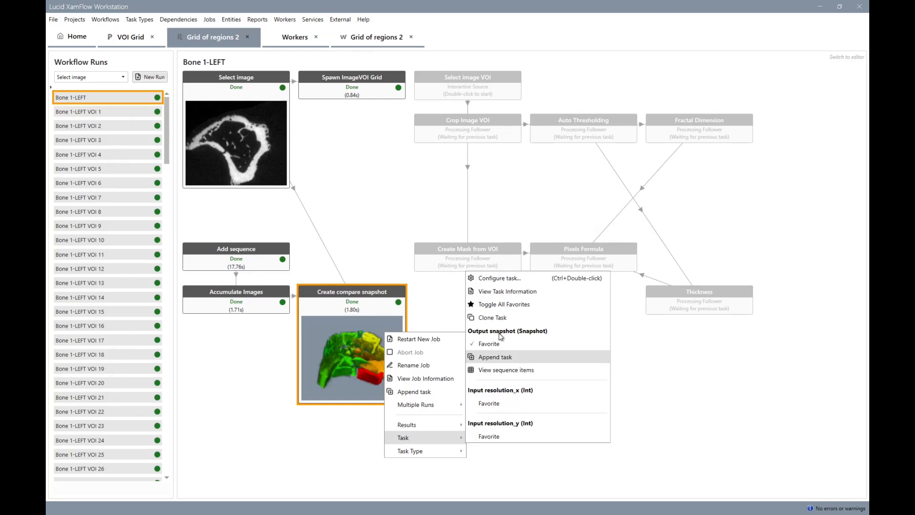
click(488, 322)
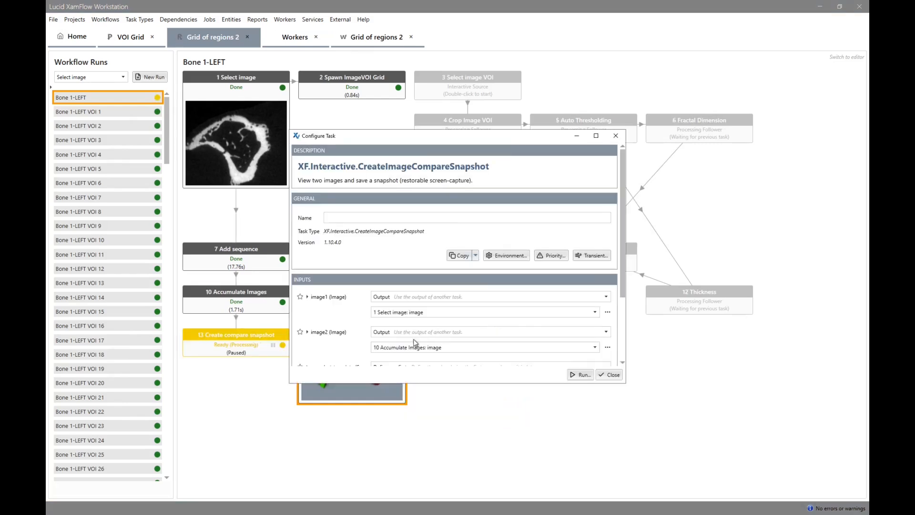
Run the cloned snapshot task interactively for all four bone runs and place it beside the original snapshot task.
click(579, 376)
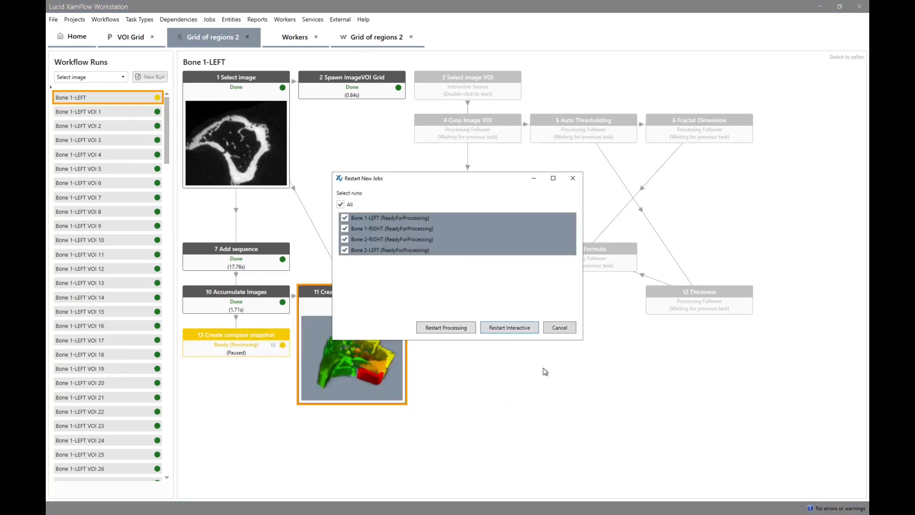
click(501, 329)
drag(227, 338, 466, 305)
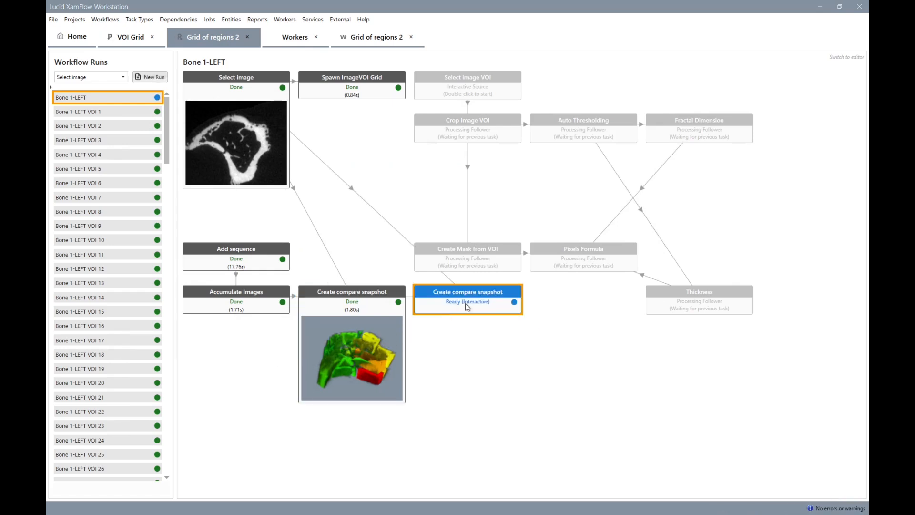
Open the cloned Bone 1-LEFT snapshot job, show it as a slice grid and lower the second image's opacity minimum to 0.00.
double_click(466, 303)
click(388, 496)
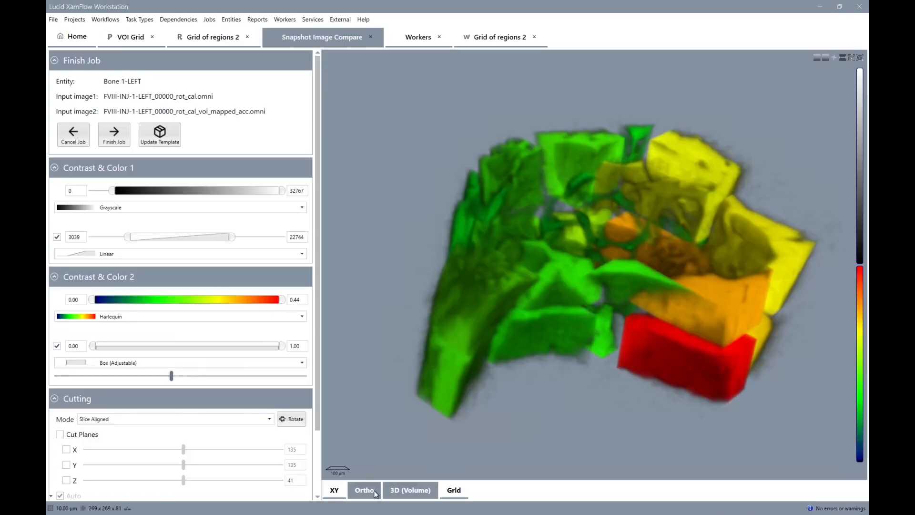
click(453, 490)
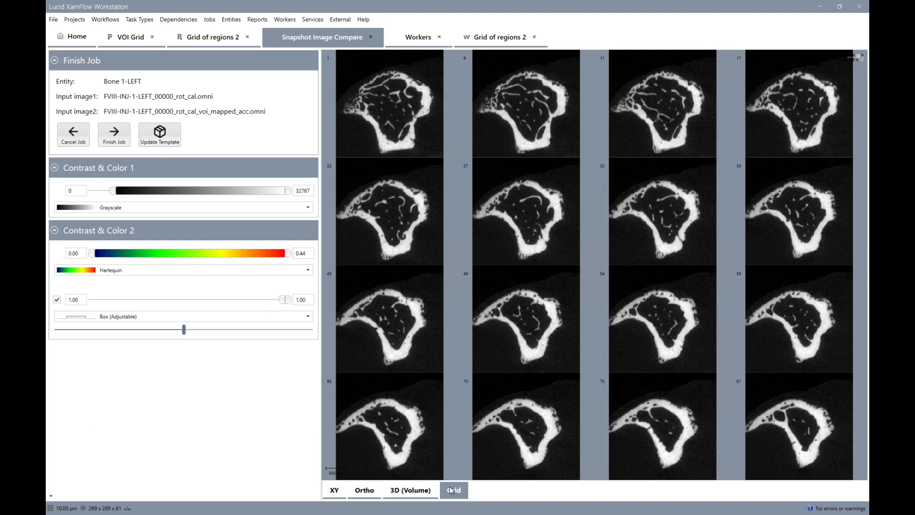
drag(282, 304, 95, 305)
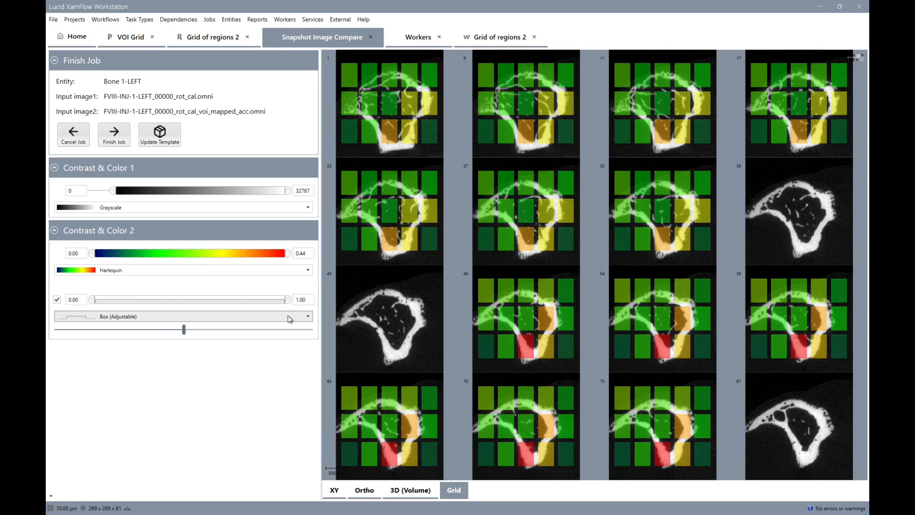
Show slice 12 in the XY view with the second image's colour maximum at 0.36, update the template and finish the job.
click(336, 491)
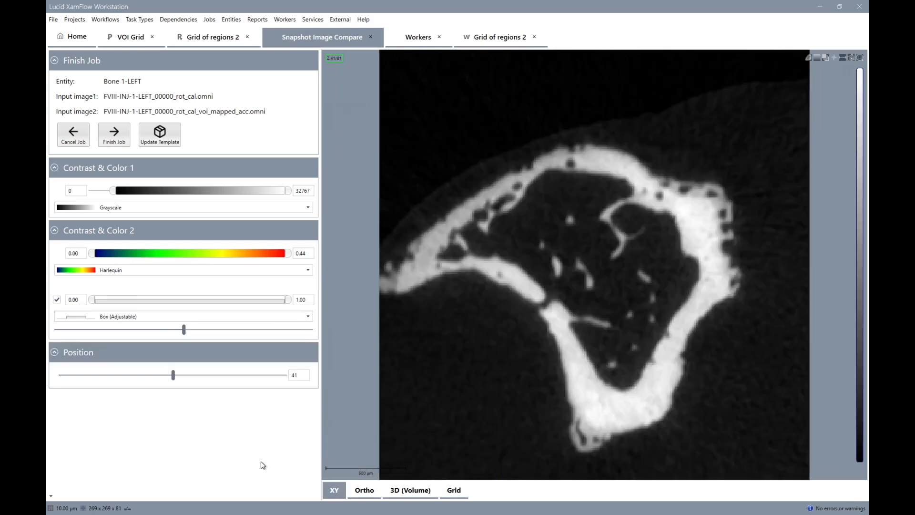
drag(176, 379, 93, 385)
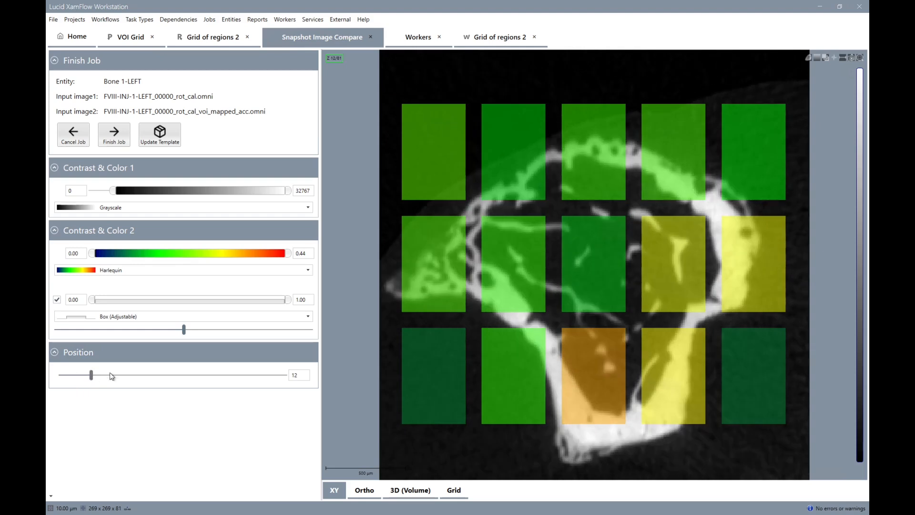
drag(292, 256, 256, 257)
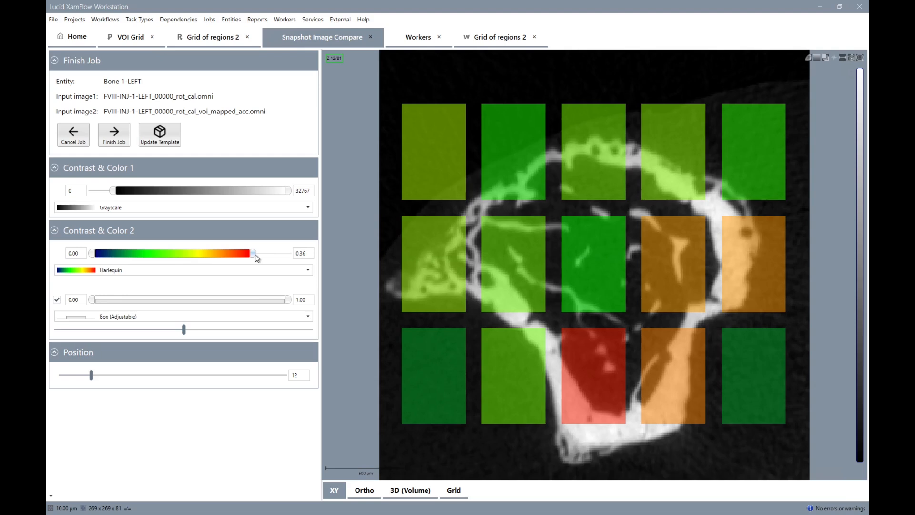
click(159, 137)
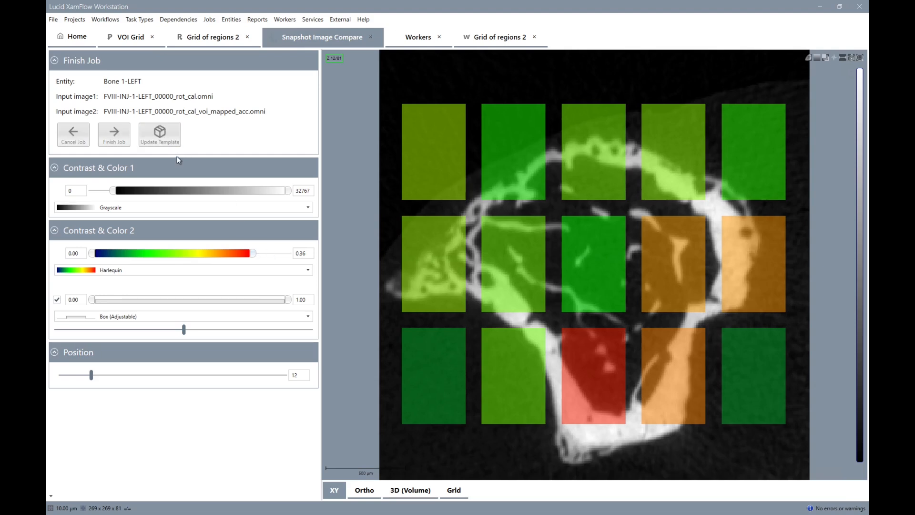
click(115, 138)
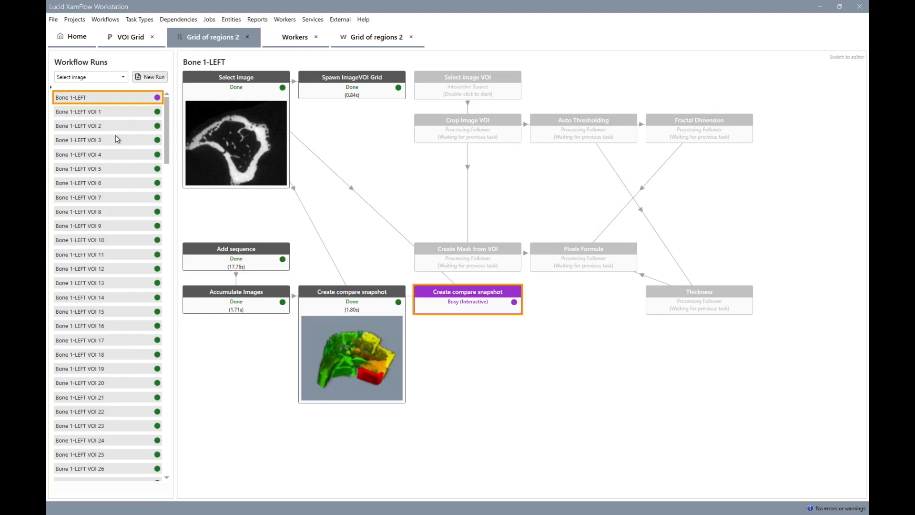
Restart the cloned 2D compare snapshot jobs as processing for all four bone runs.
right_click(469, 309)
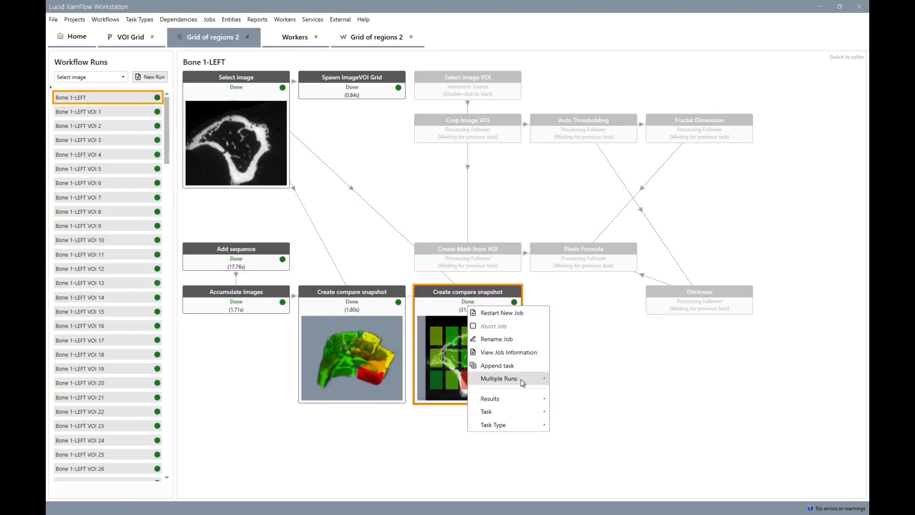
mouse_move(522, 381)
click(572, 384)
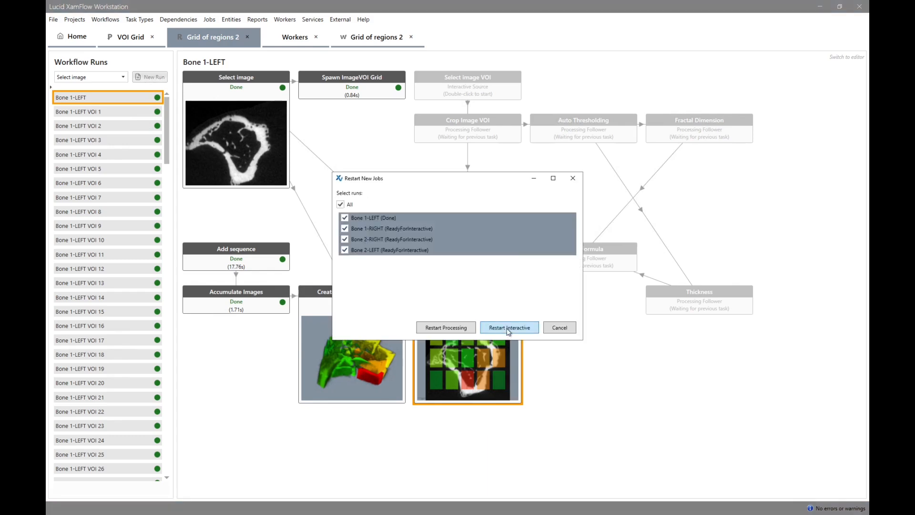
click(463, 331)
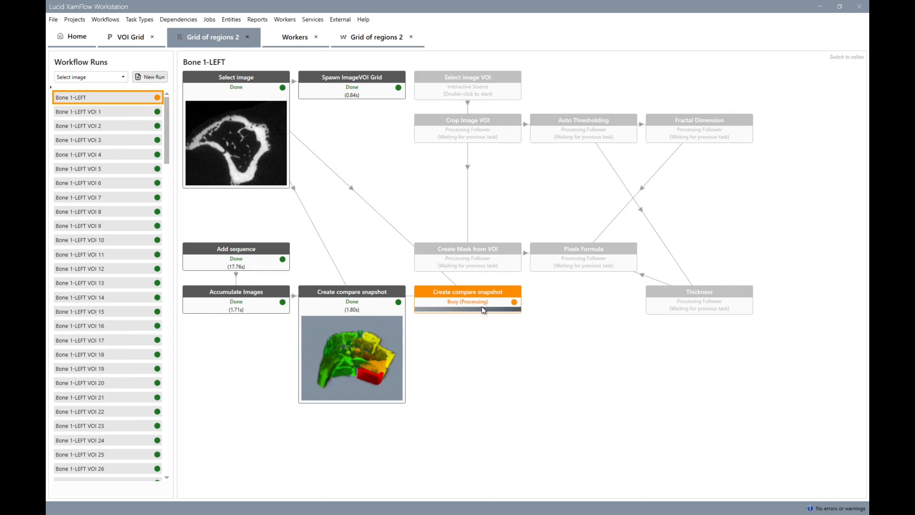
View the cloned snapshot's output as sequence items and enlarge them to compare the 2D colour overlays across all bones.
right_click(483, 309)
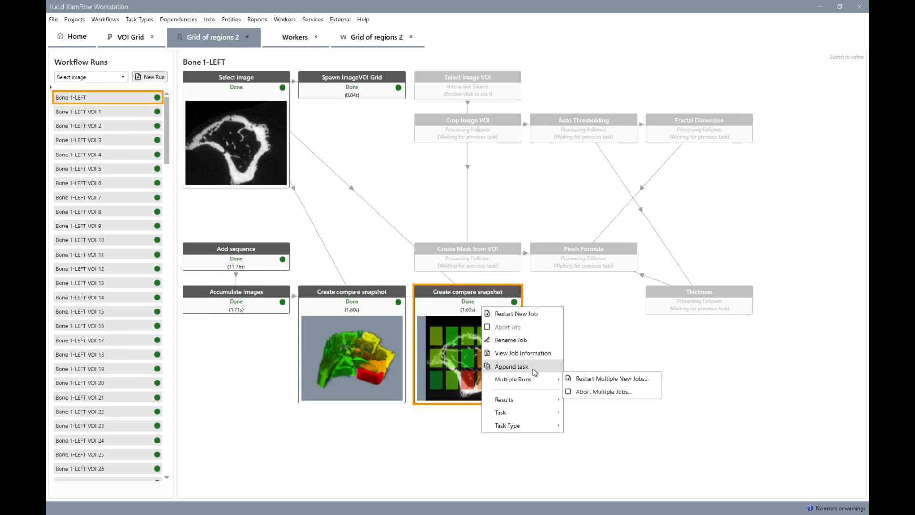
mouse_move(532, 414)
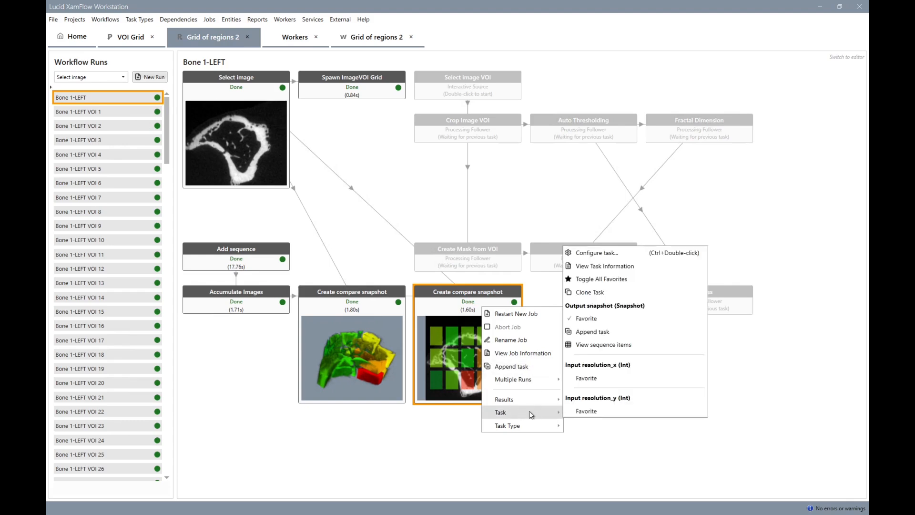
click(615, 346)
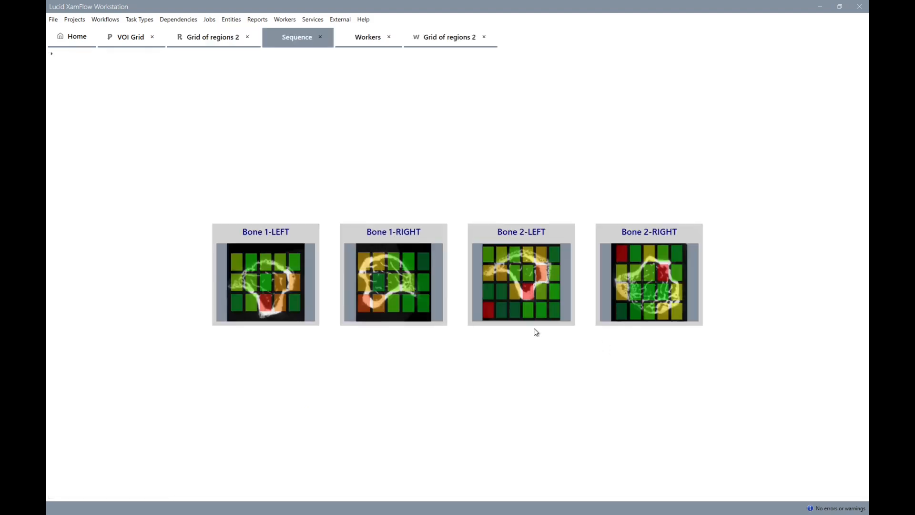
scroll(513, 311, up, 6)
scroll(515, 313, up, 4)
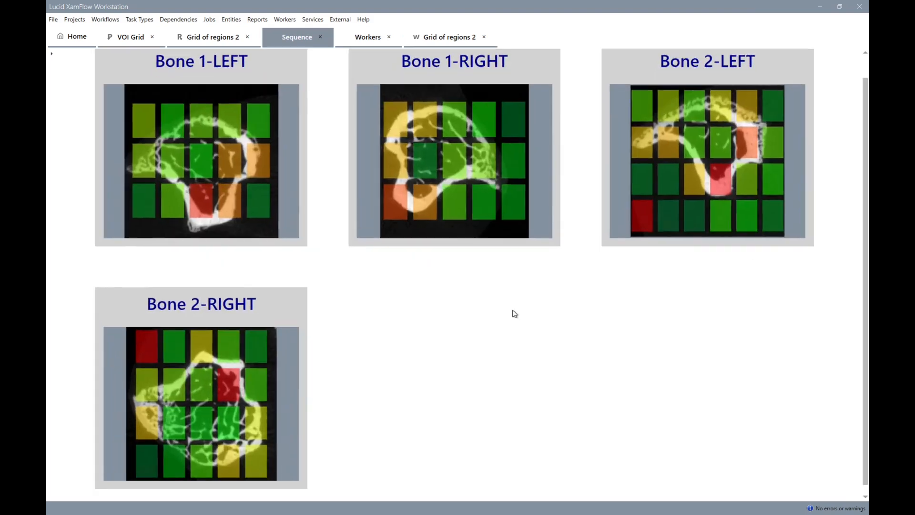